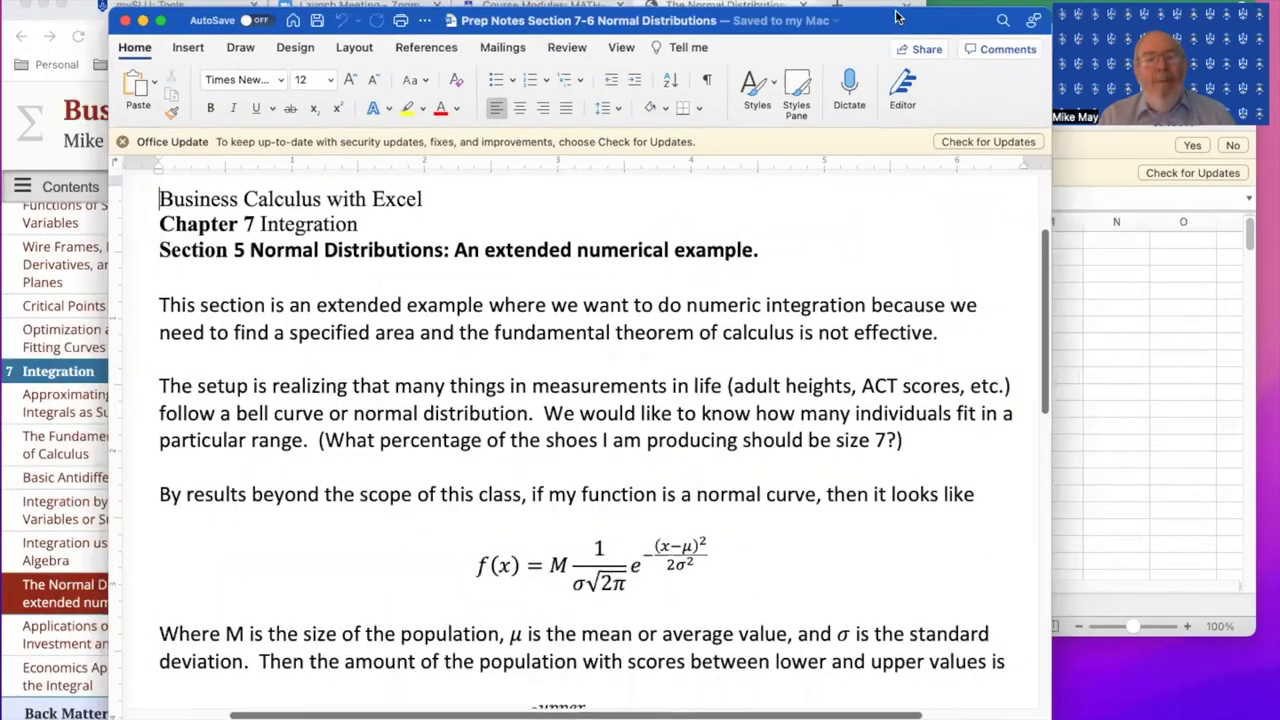
Shift the Word prep notes window slightly left, in front of the textbook page
{"action": "left_click_drag", "start_coordinate": [897, 17], "coordinate": [880, 15]}
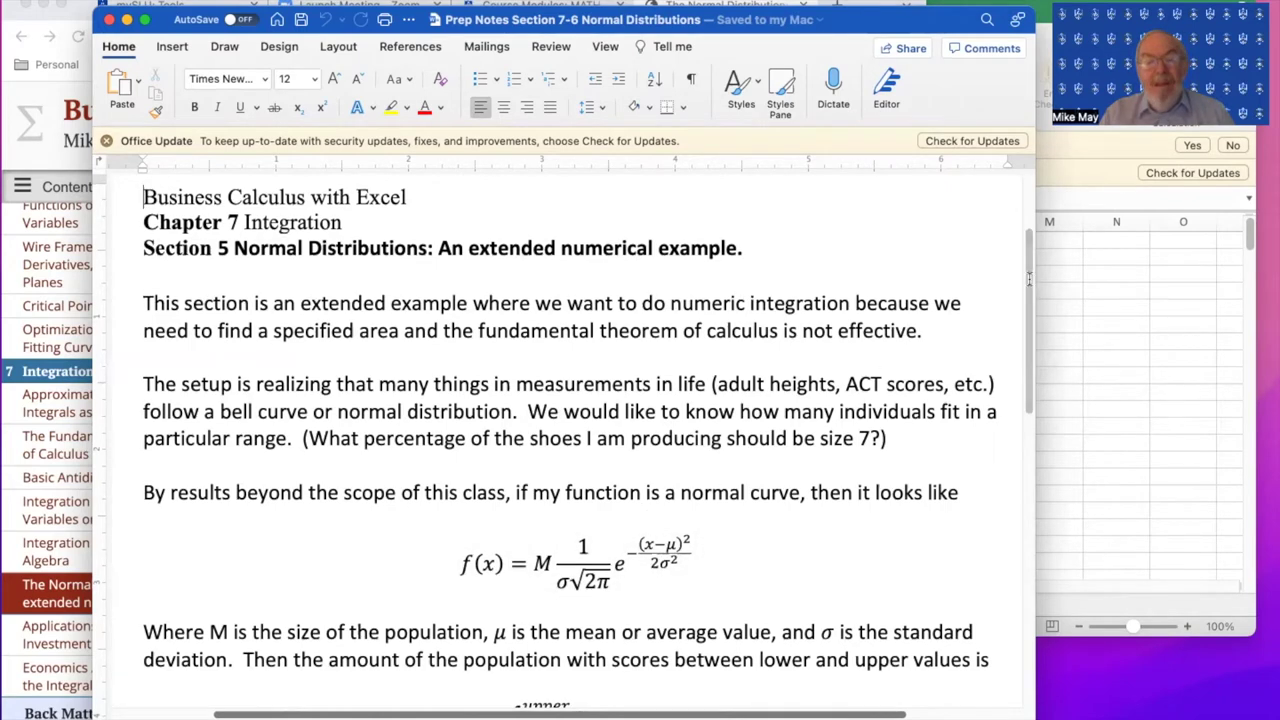
{"action": "scroll", "coordinate": [1010, 340], "scroll_direction": "down", "scroll_amount": 5}
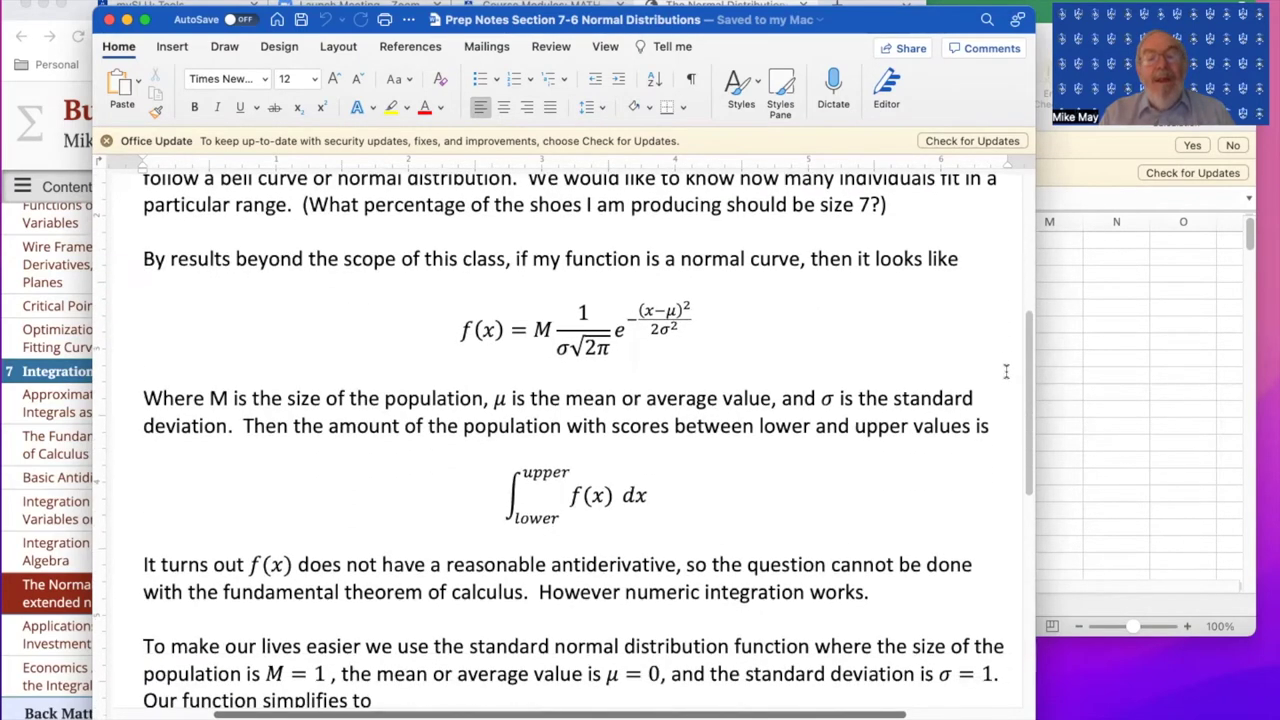
Scroll the prep notes to the population integral and the simplified standard normal formula
{"action": "scroll", "coordinate": [1006, 364], "scroll_direction": "down", "scroll_amount": 3}
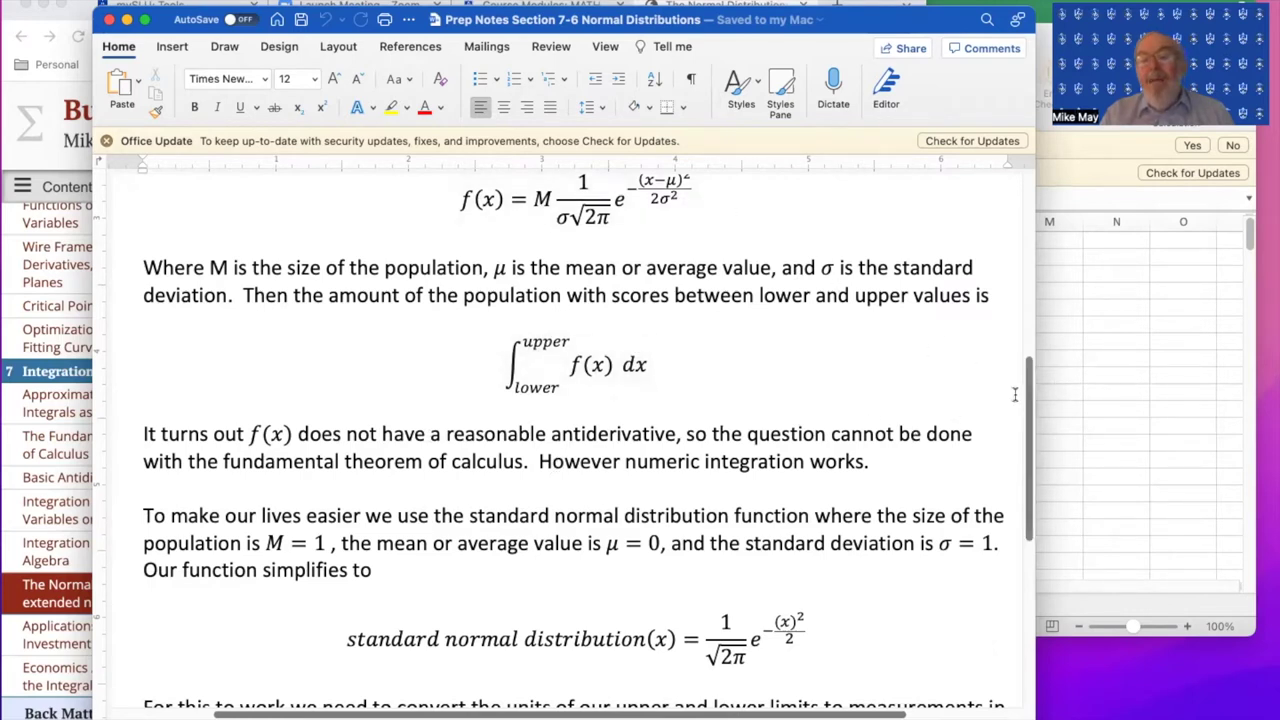
{"action": "scroll", "coordinate": [1027, 388], "scroll_direction": "up", "scroll_amount": 3}
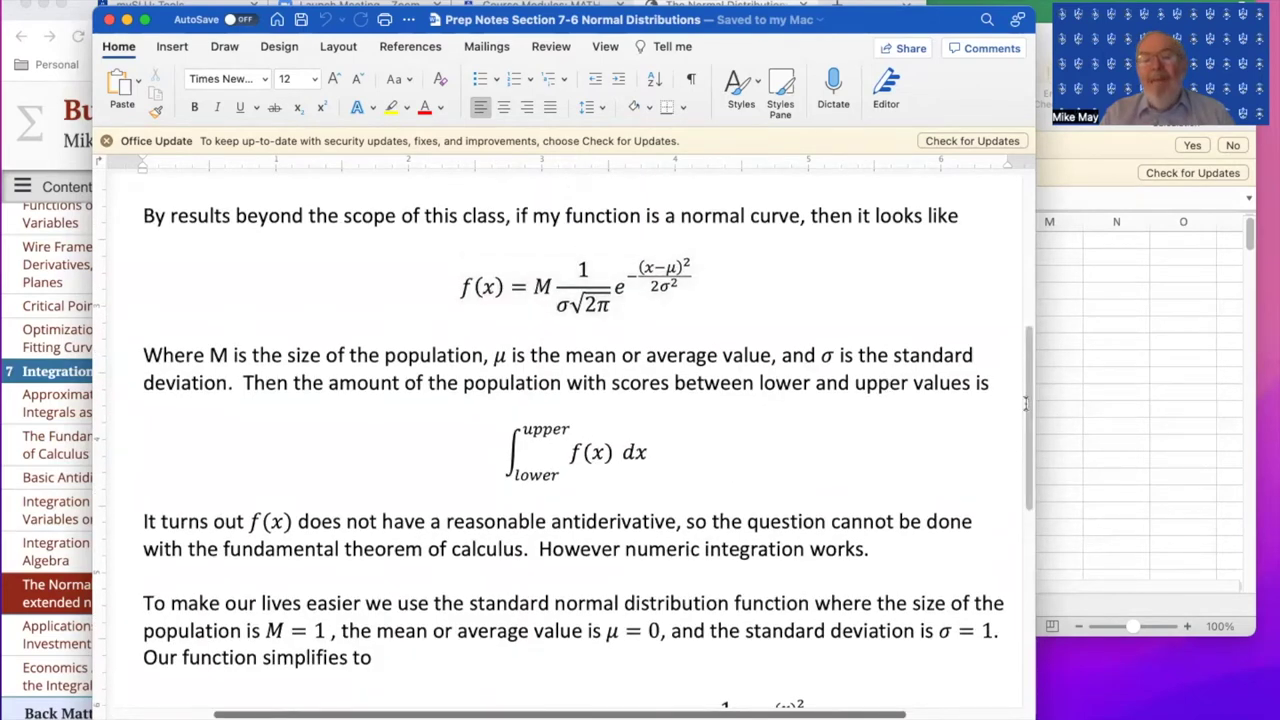
{"action": "left_click_drag", "start_coordinate": [1027, 400], "coordinate": [1027, 430]}
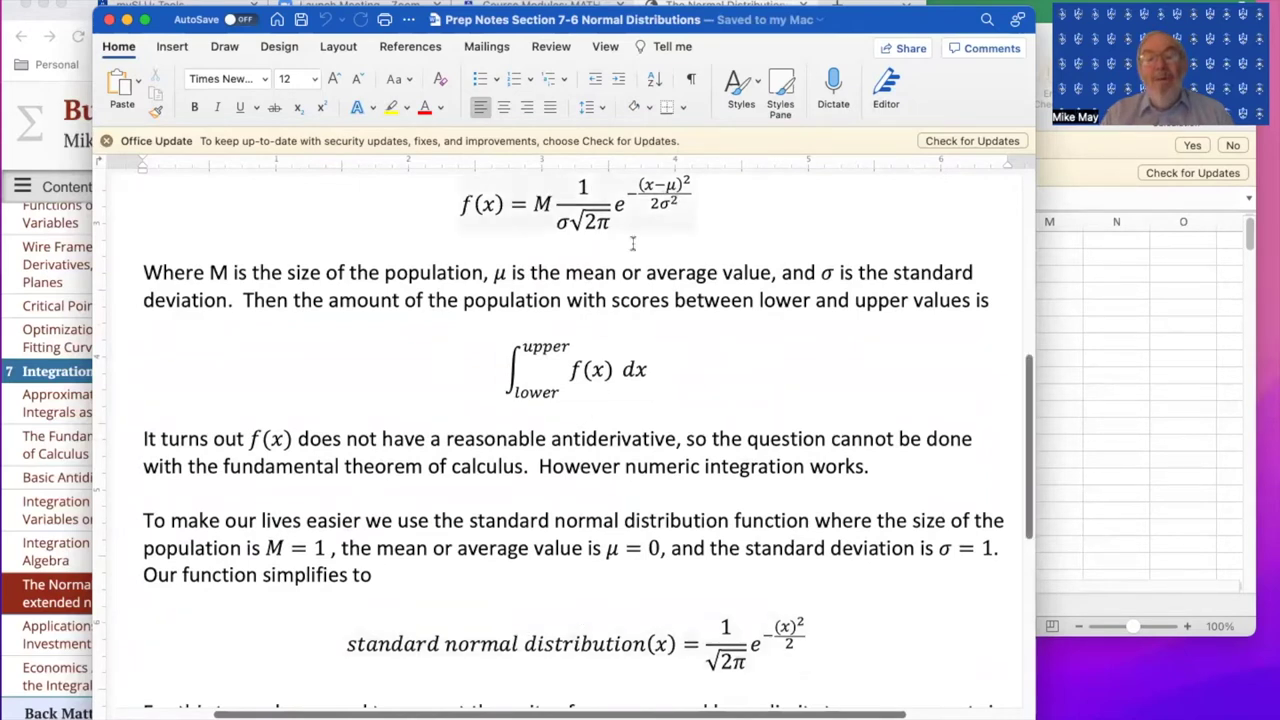
Highlight σ = 1 and the right side of the standard normal formula
{"action": "left_click_drag", "start_coordinate": [920, 548], "coordinate": [999, 548]}
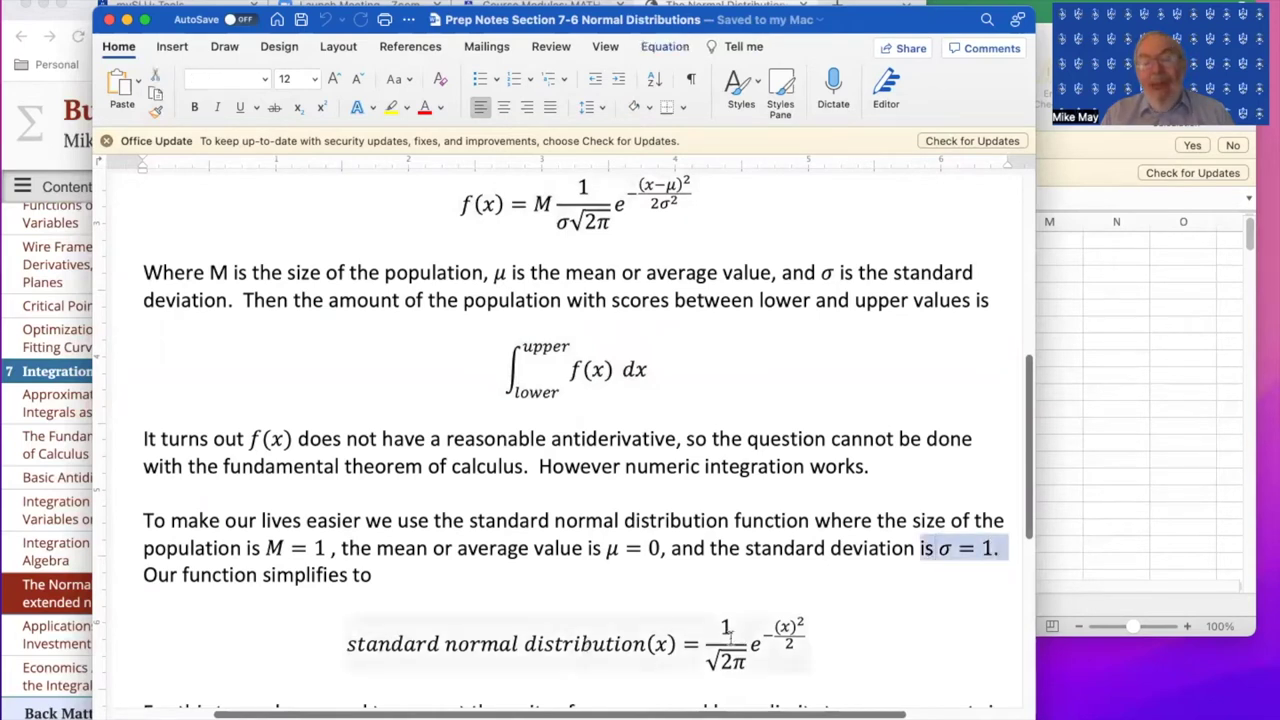
{"action": "left_click_drag", "start_coordinate": [700, 636], "coordinate": [805, 640]}
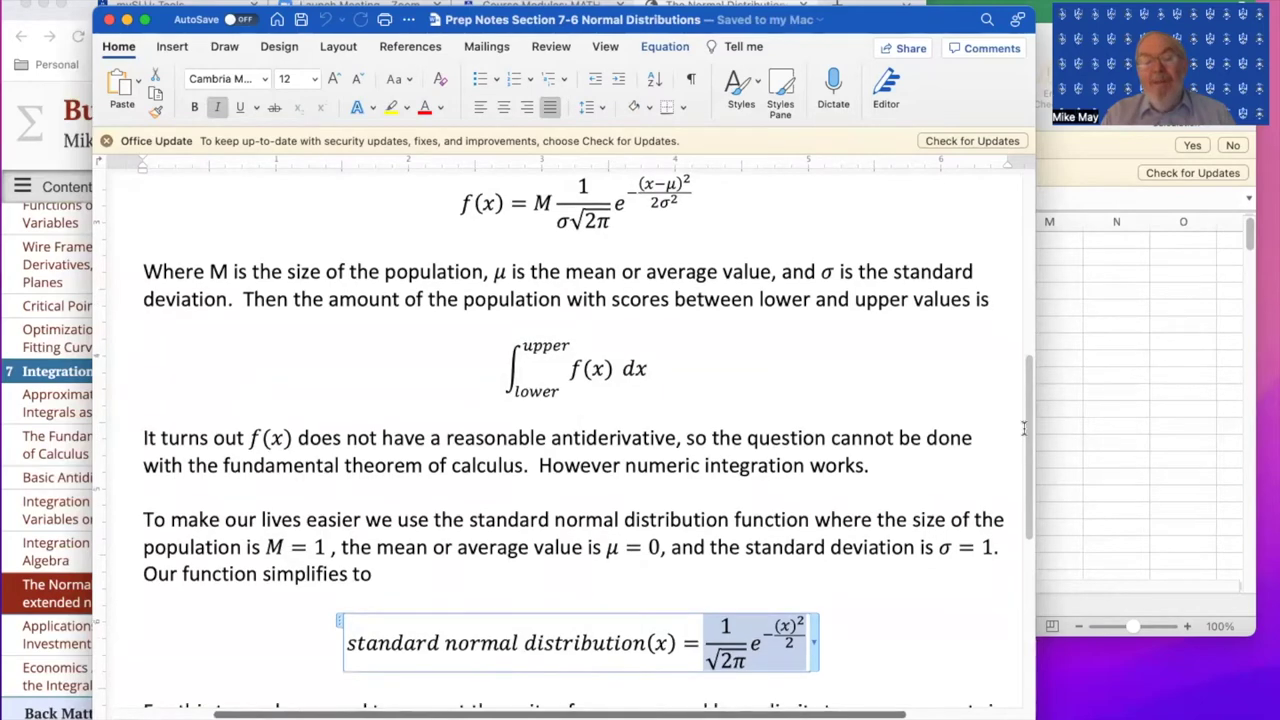
{"action": "left_click_drag", "start_coordinate": [1029, 410], "coordinate": [1010, 479]}
Scroll to the z-upper/z-lower conversions, then move the notes aside to reveal the textbook
{"action": "scroll", "coordinate": [1010, 479], "scroll_direction": "down", "scroll_amount": 3}
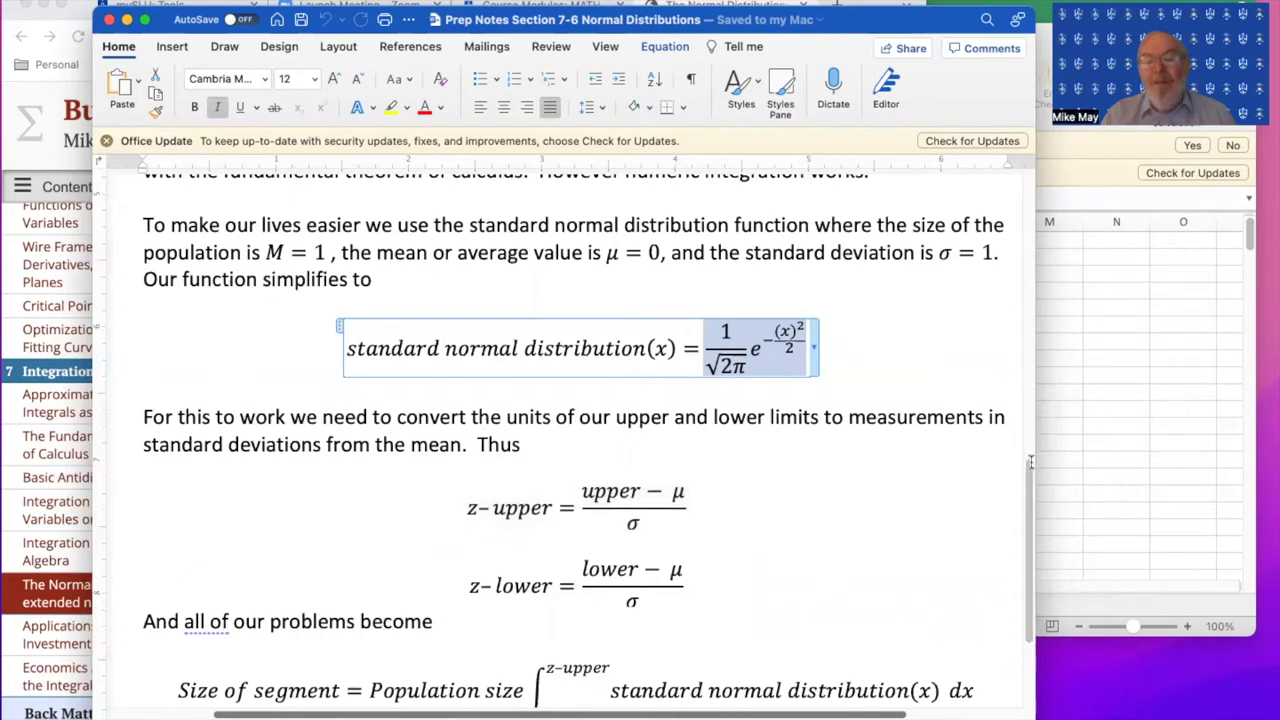
{"action": "scroll", "coordinate": [1022, 485], "scroll_direction": "down", "scroll_amount": 3}
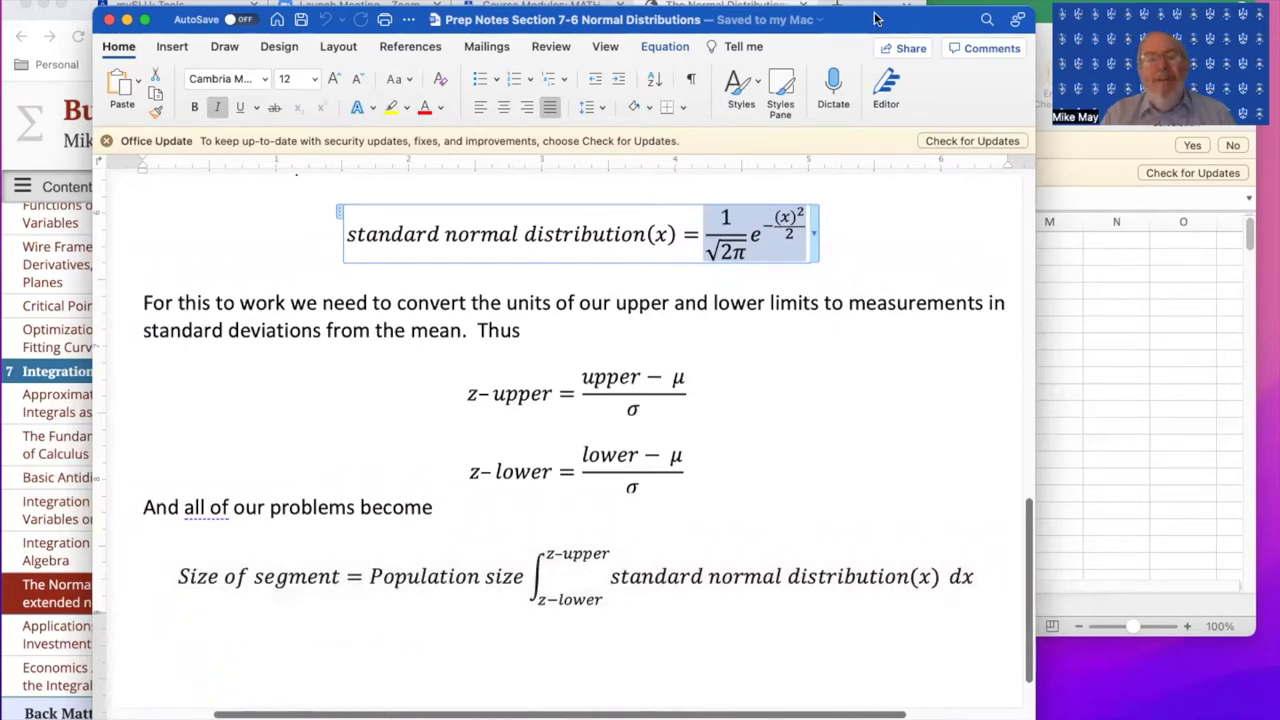
{"action": "left_click_drag", "start_coordinate": [875, 18], "coordinate": [57, 1]}
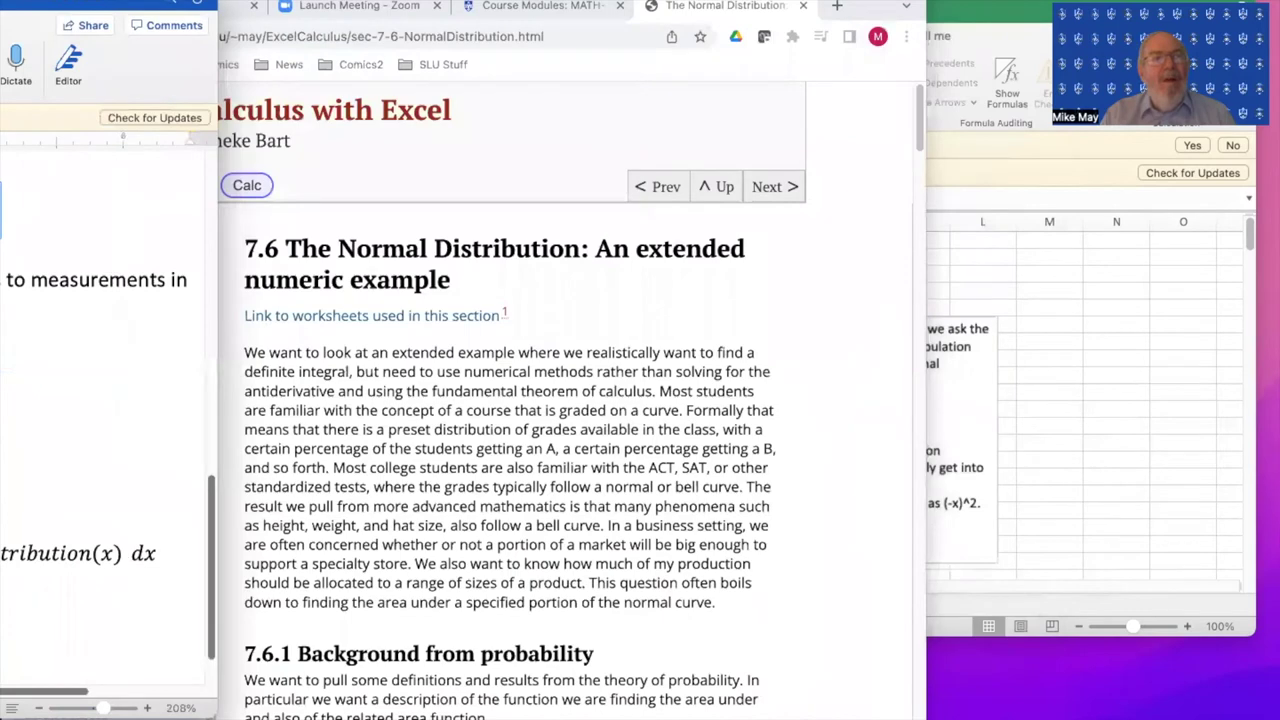
Bring the Section-7-6-Examples workbook forward on Example 0 and display its formulas
{"action": "left_click", "coordinate": [860, 244]}
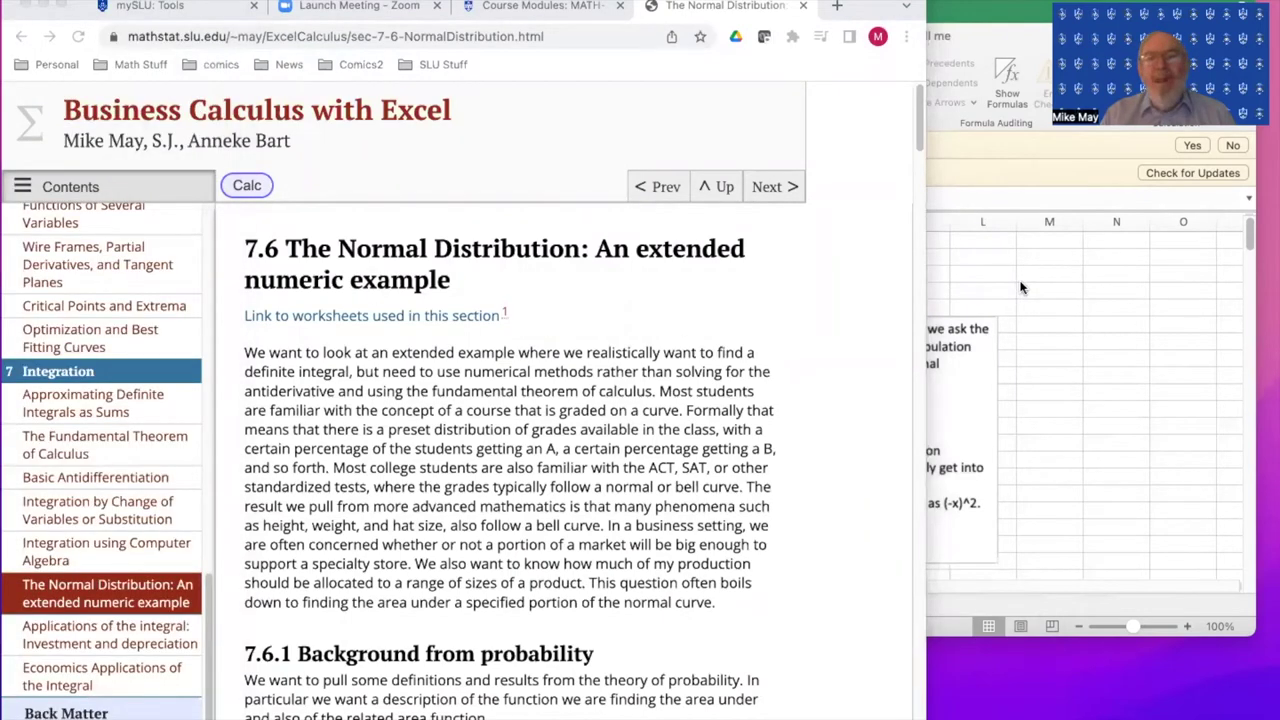
{"action": "left_click", "coordinate": [957, 255]}
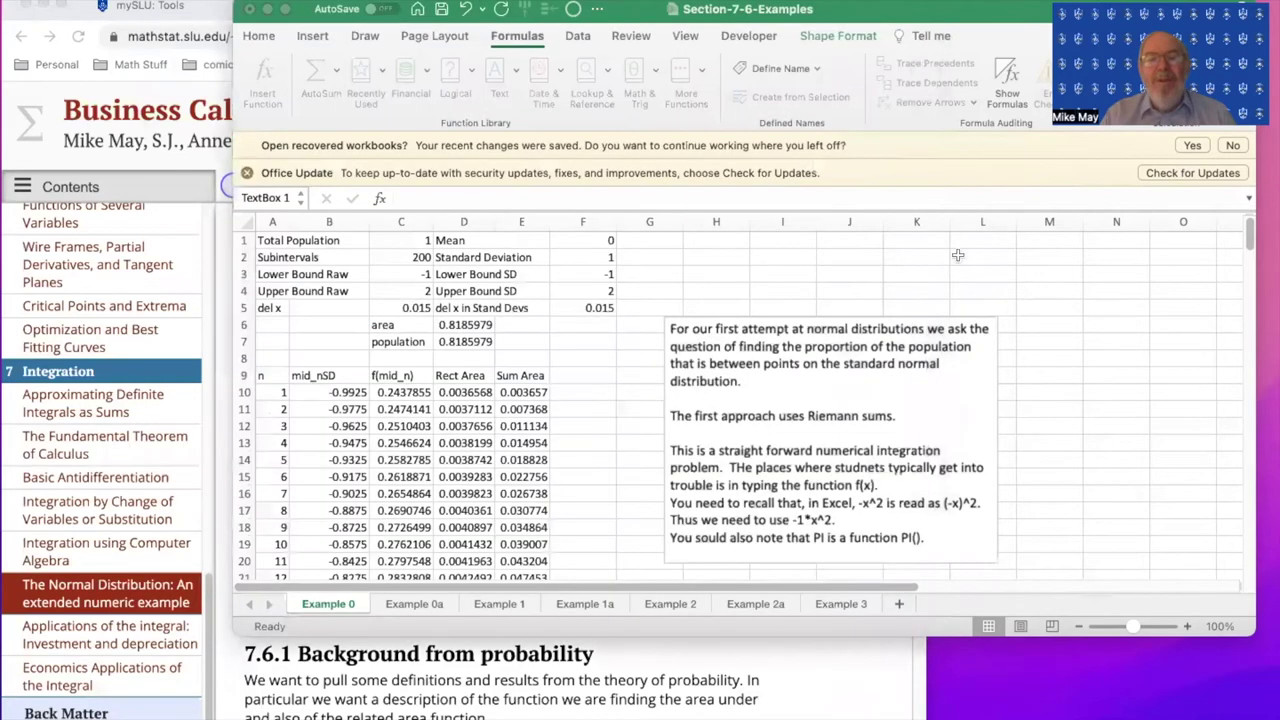
{"action": "left_click_drag", "start_coordinate": [995, 18], "coordinate": [764, 2]}
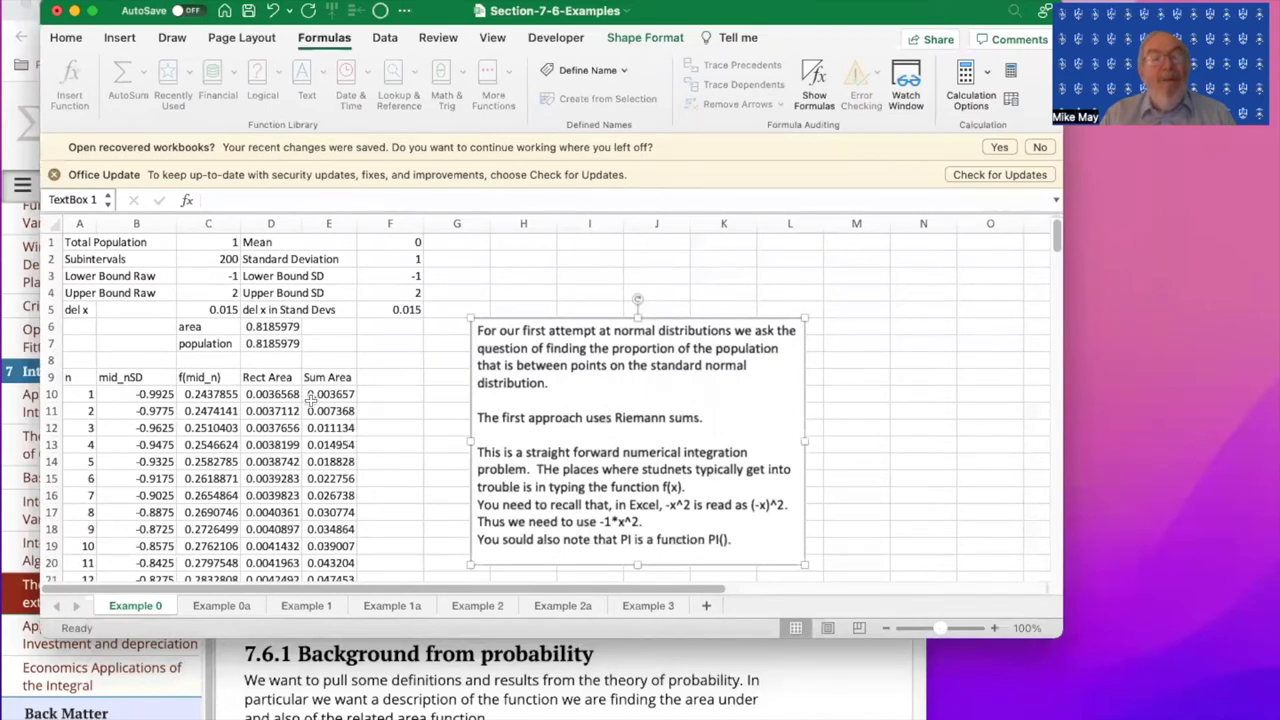
{"action": "left_click", "coordinate": [811, 76]}
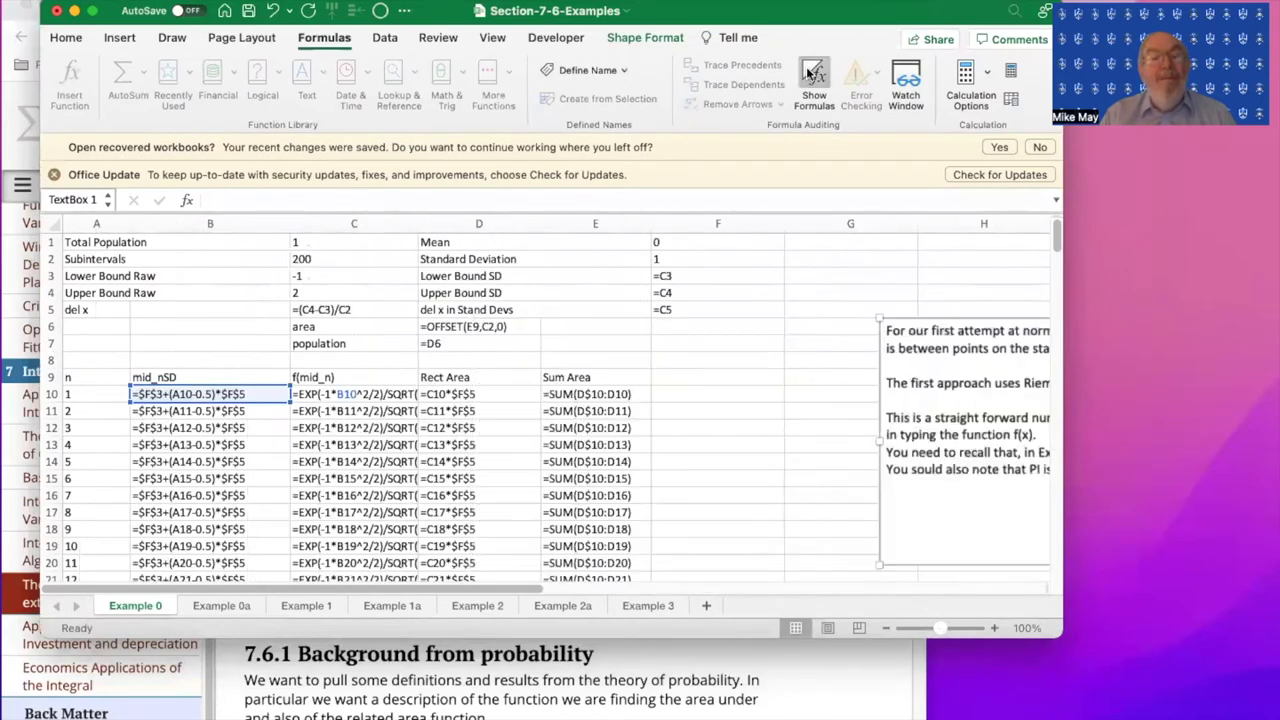
Inspect Example 0's population, mean, SD, 200 subintervals and the B10 midpoint formula
{"action": "left_click", "coordinate": [326, 244]}
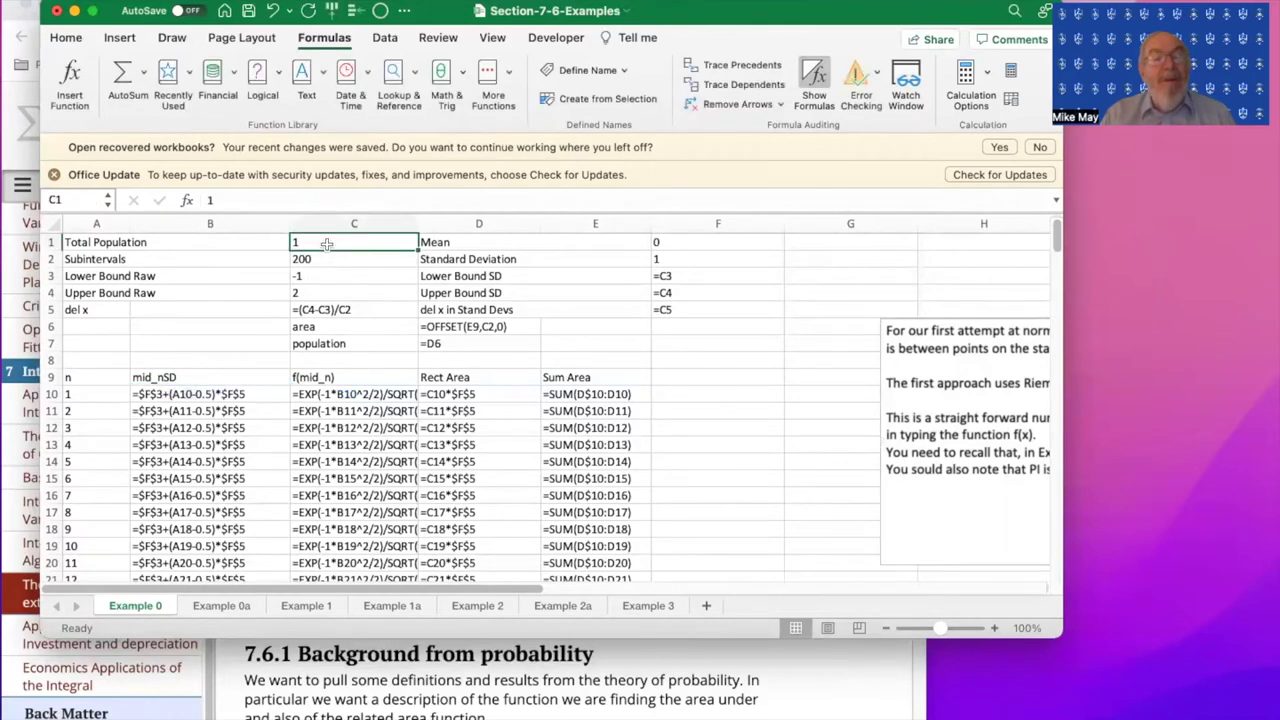
{"action": "left_click", "coordinate": [497, 244]}
{"action": "left_click", "coordinate": [498, 262]}
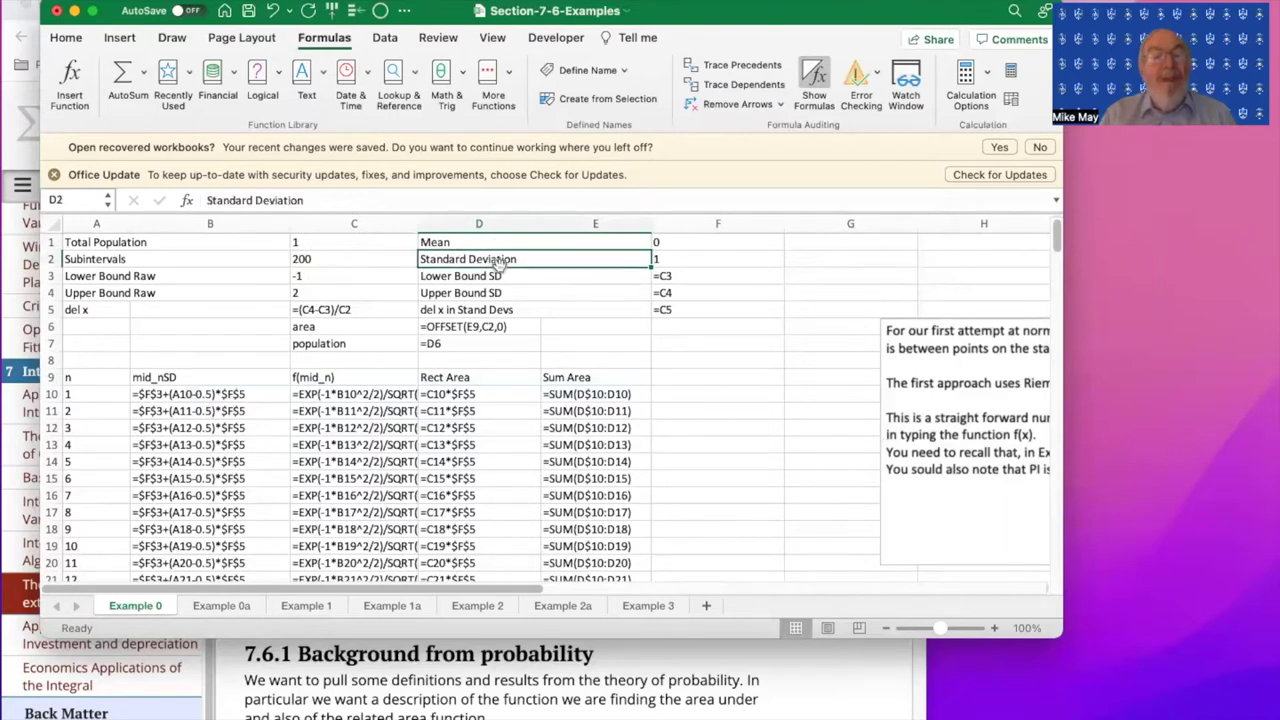
{"action": "left_click", "coordinate": [312, 260]}
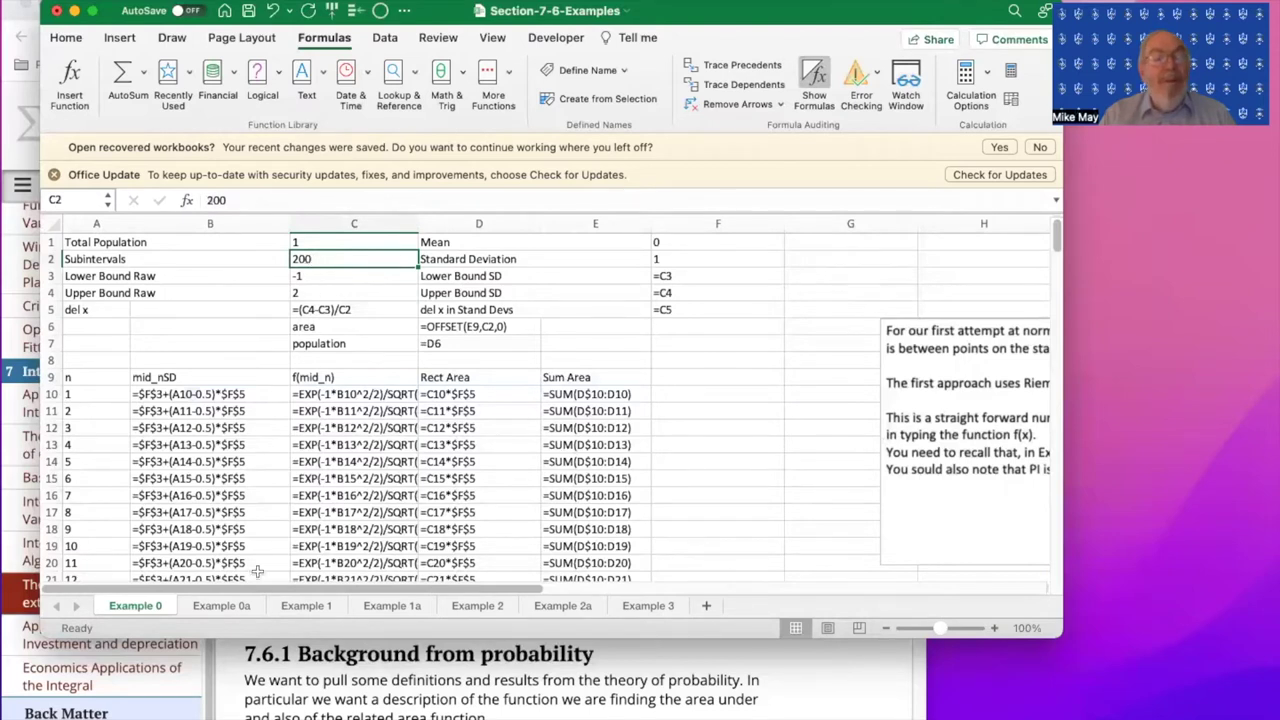
{"action": "left_click", "coordinate": [202, 345]}
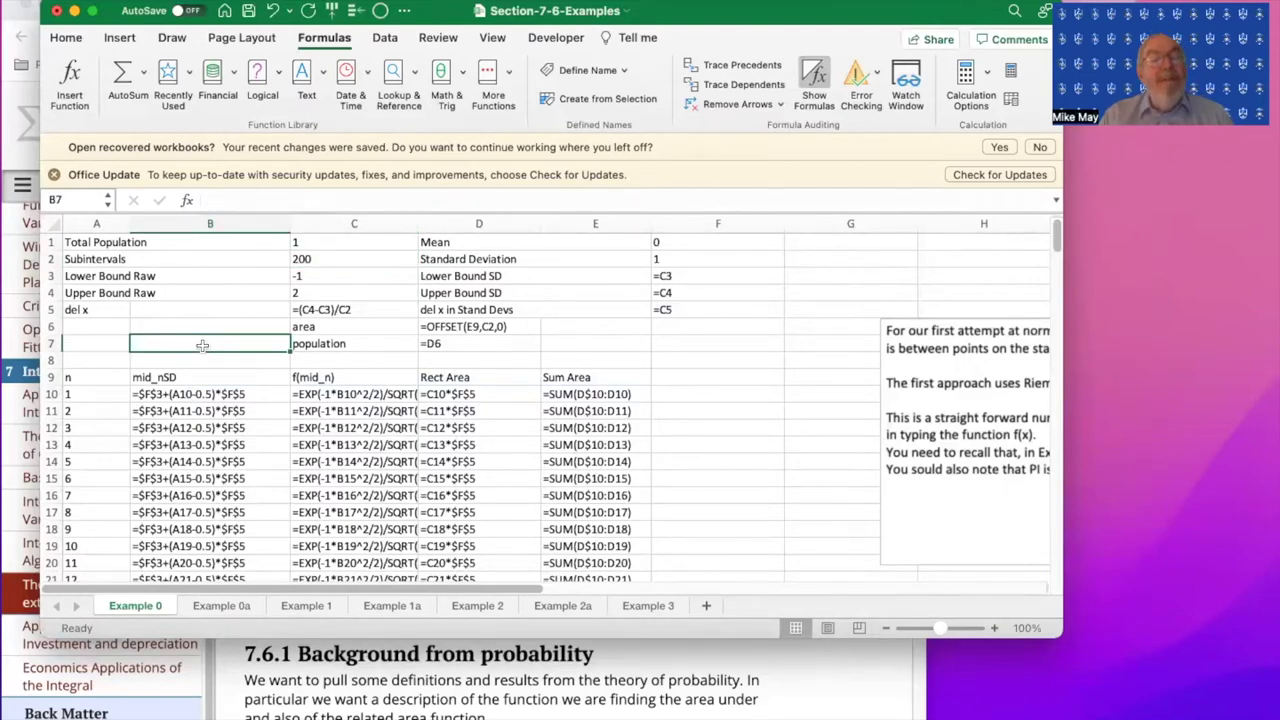
{"action": "left_click", "coordinate": [185, 395]}
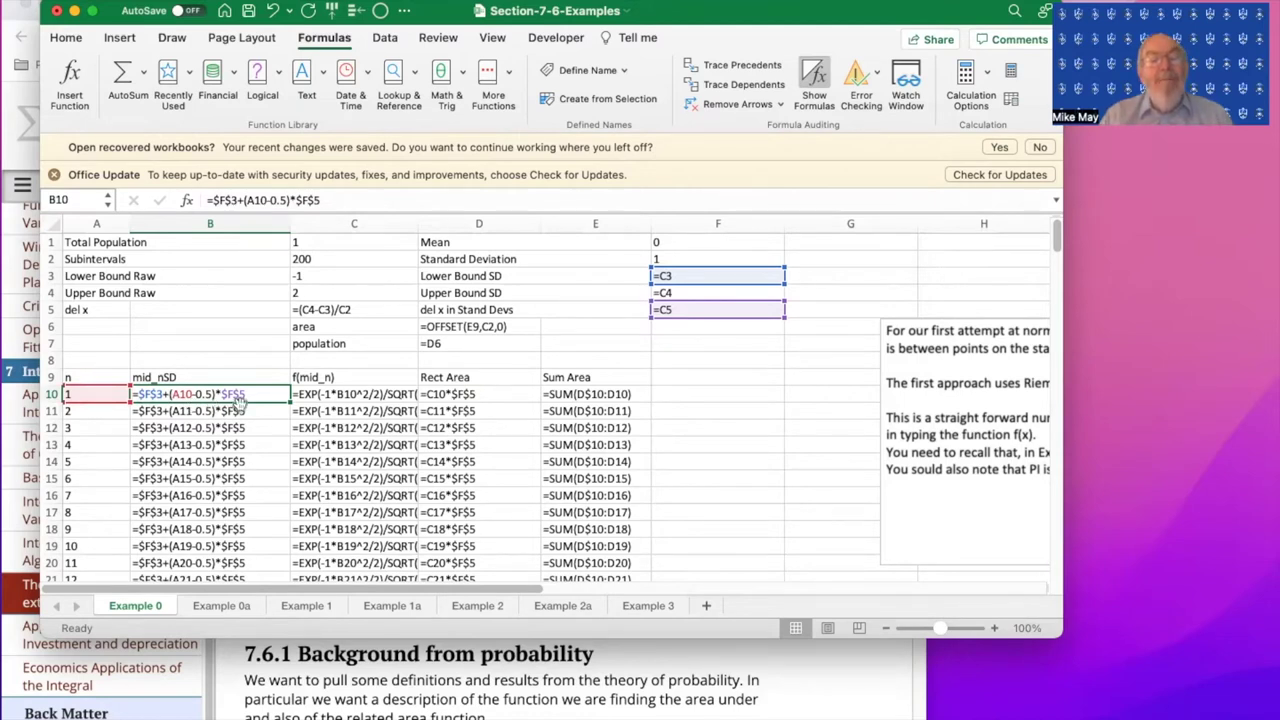
{"action": "double_click", "coordinate": [372, 393]}
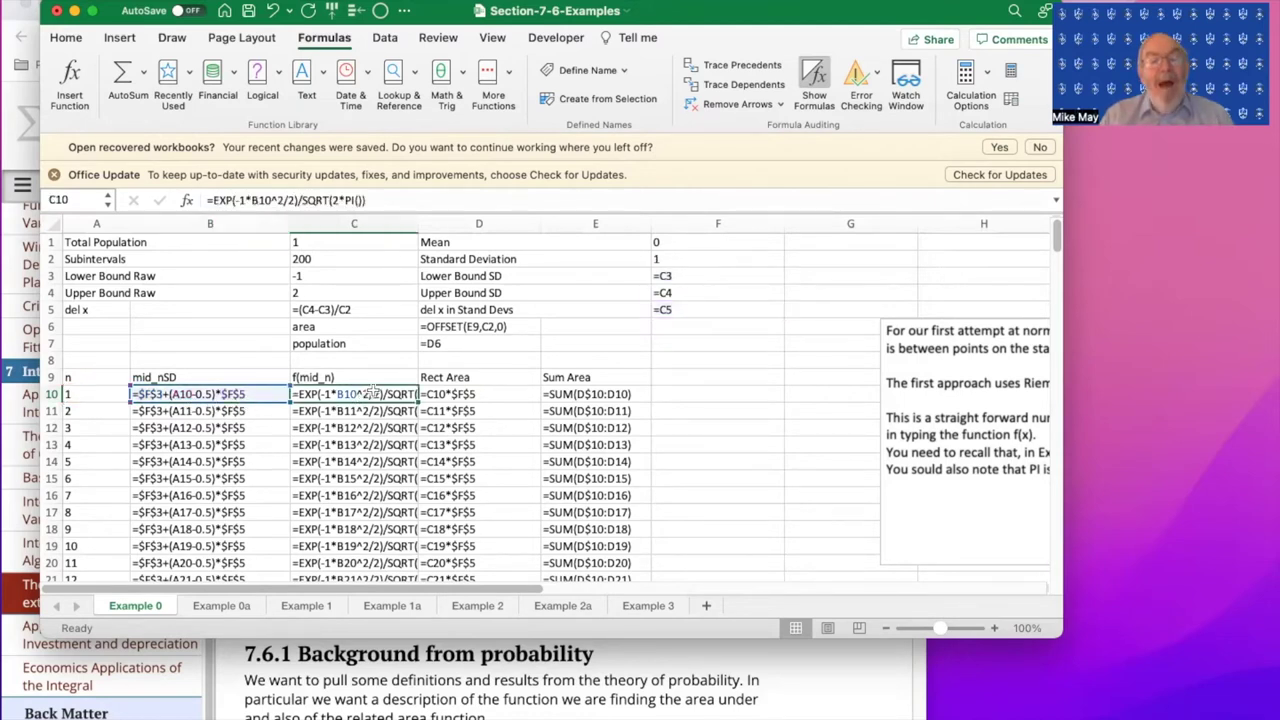
{"action": "left_click_drag", "start_coordinate": [418, 222], "coordinate": [506, 224]}
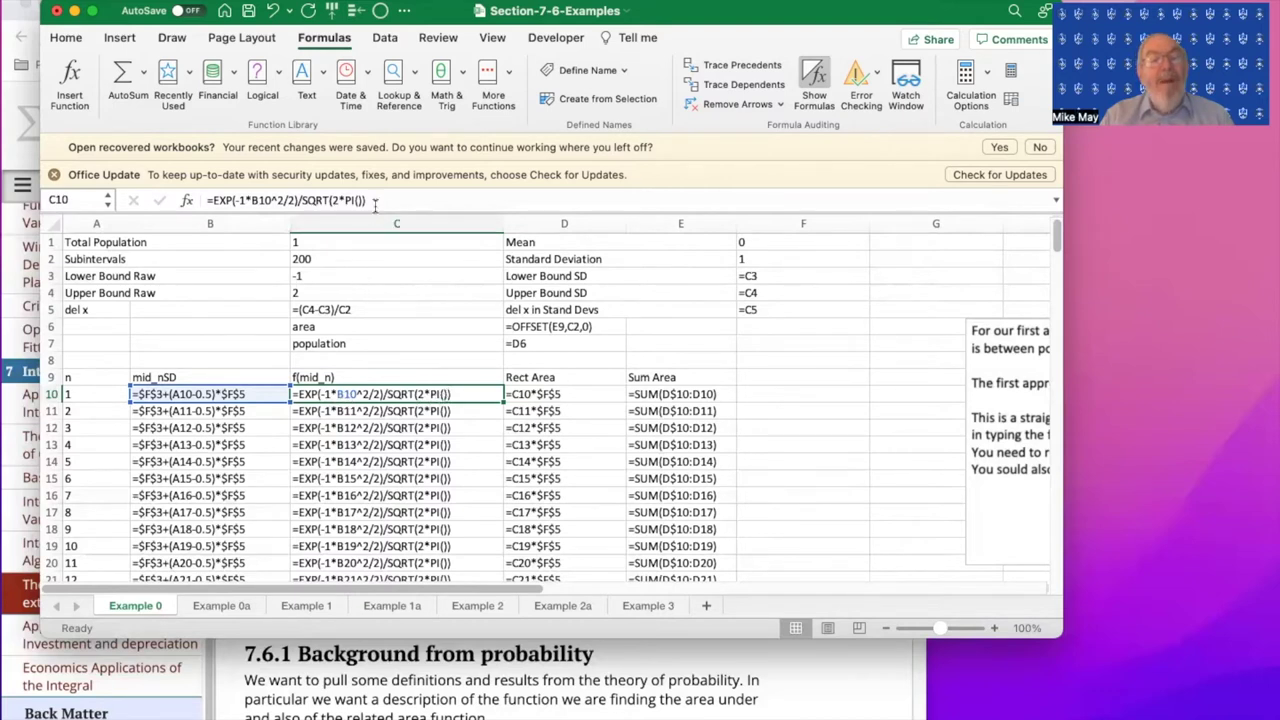
{"action": "left_click_drag", "start_coordinate": [368, 200], "coordinate": [338, 201]}
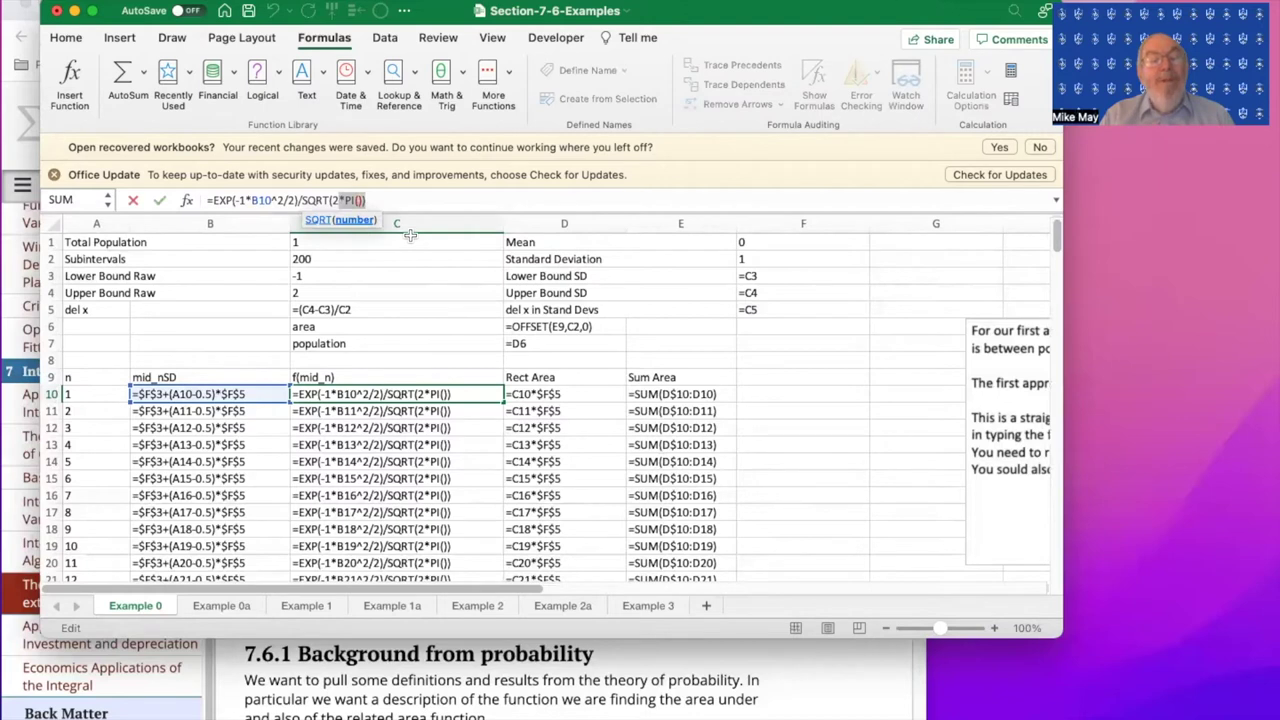
{"action": "key", "text": "Right"}
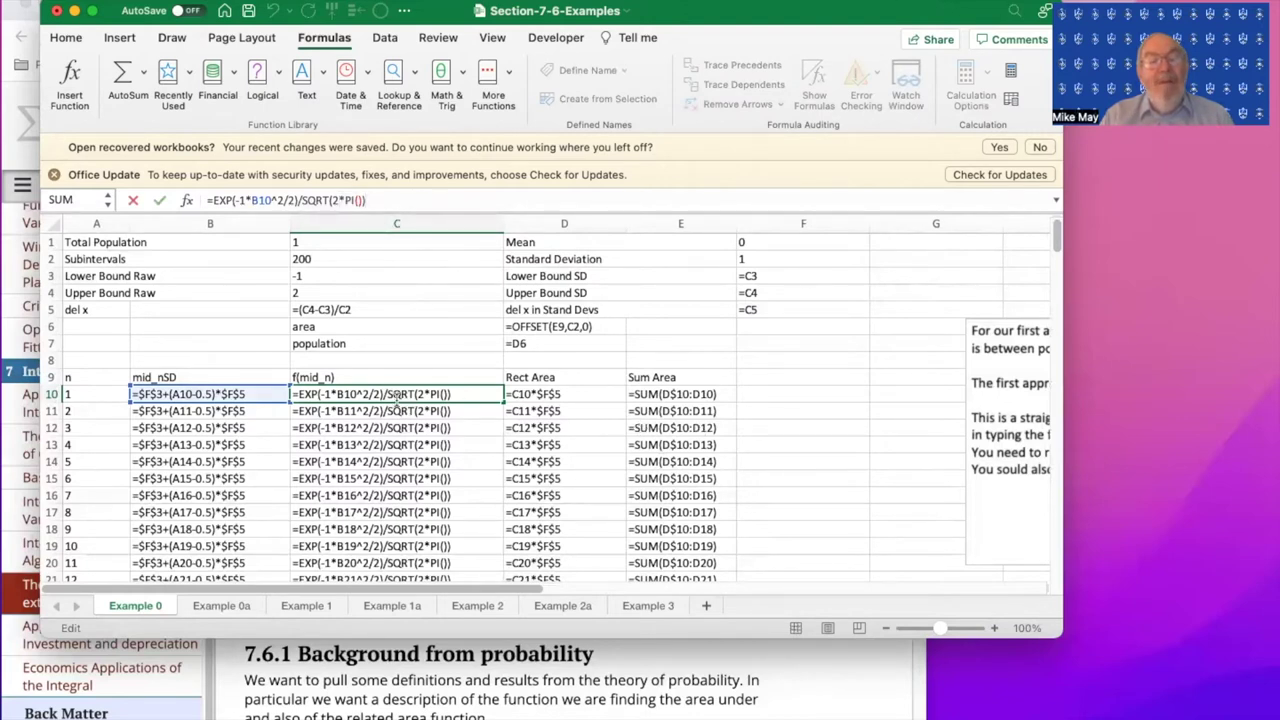
{"action": "left_click", "coordinate": [553, 394]}
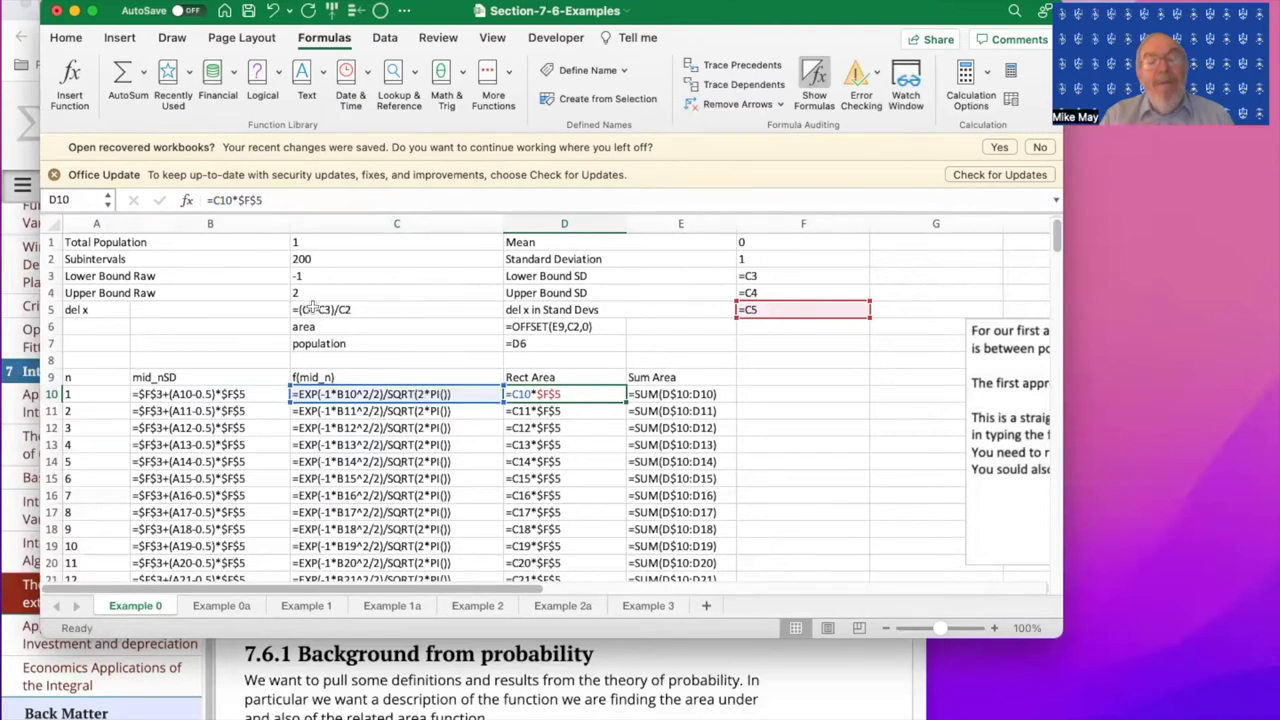
{"action": "left_click", "coordinate": [662, 394]}
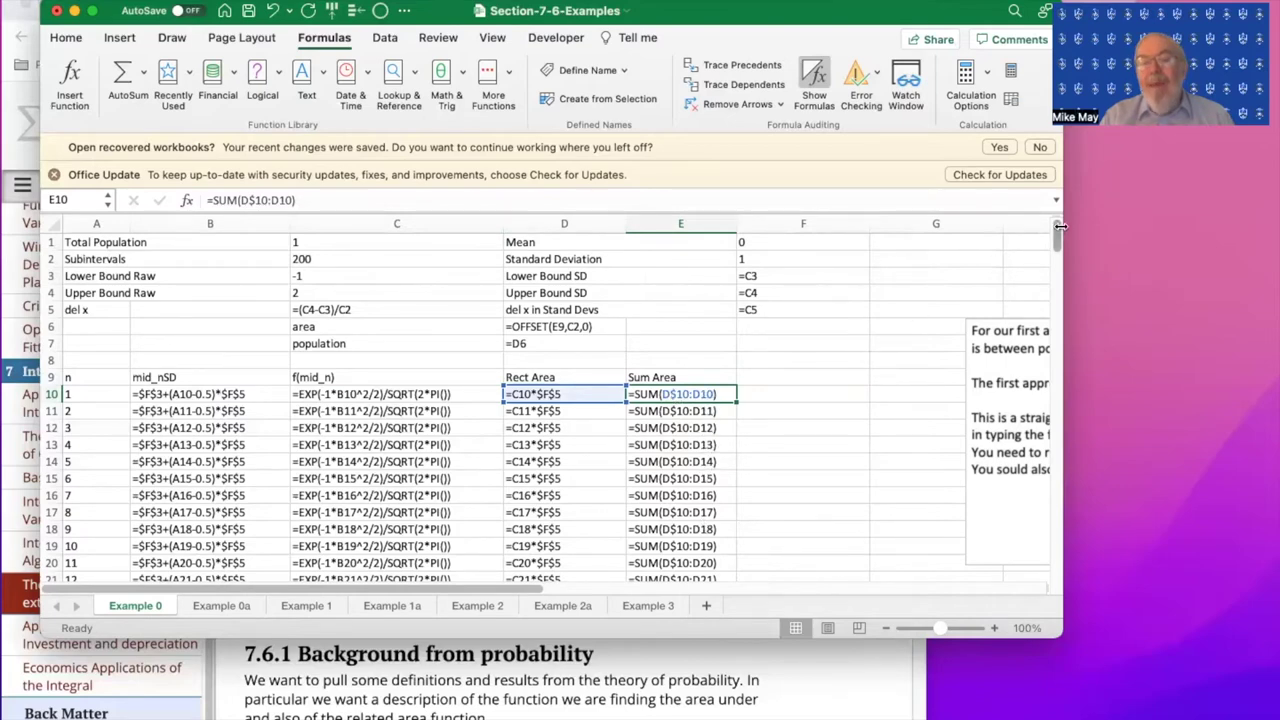
{"action": "left_click_drag", "start_coordinate": [1055, 226], "coordinate": [1008, 207]}
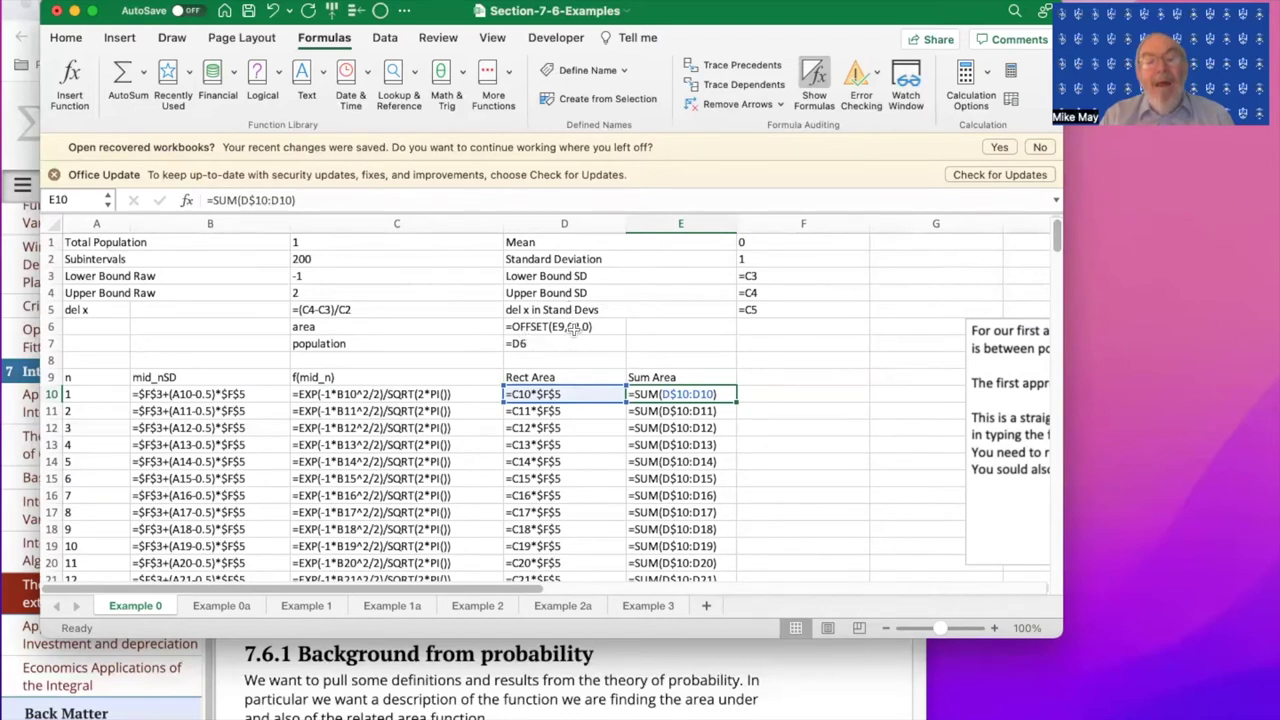
{"action": "left_click", "coordinate": [572, 330]}
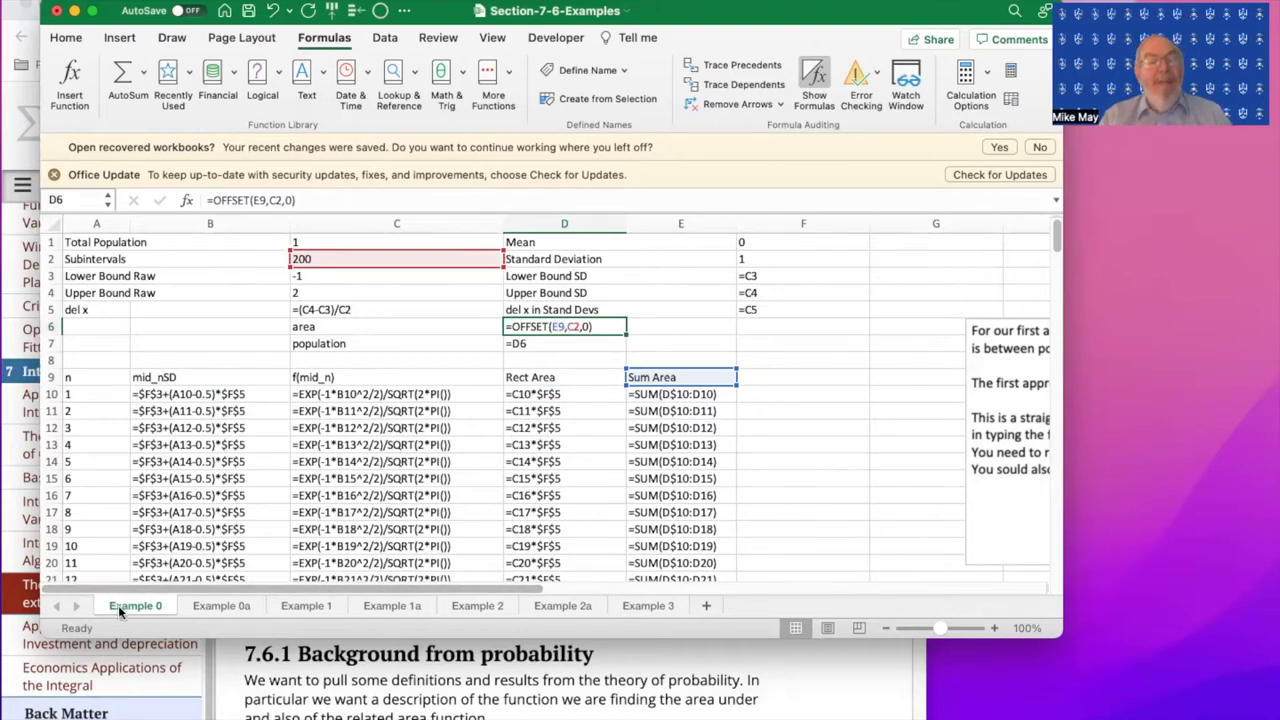
{"action": "left_click", "coordinate": [814, 76]}
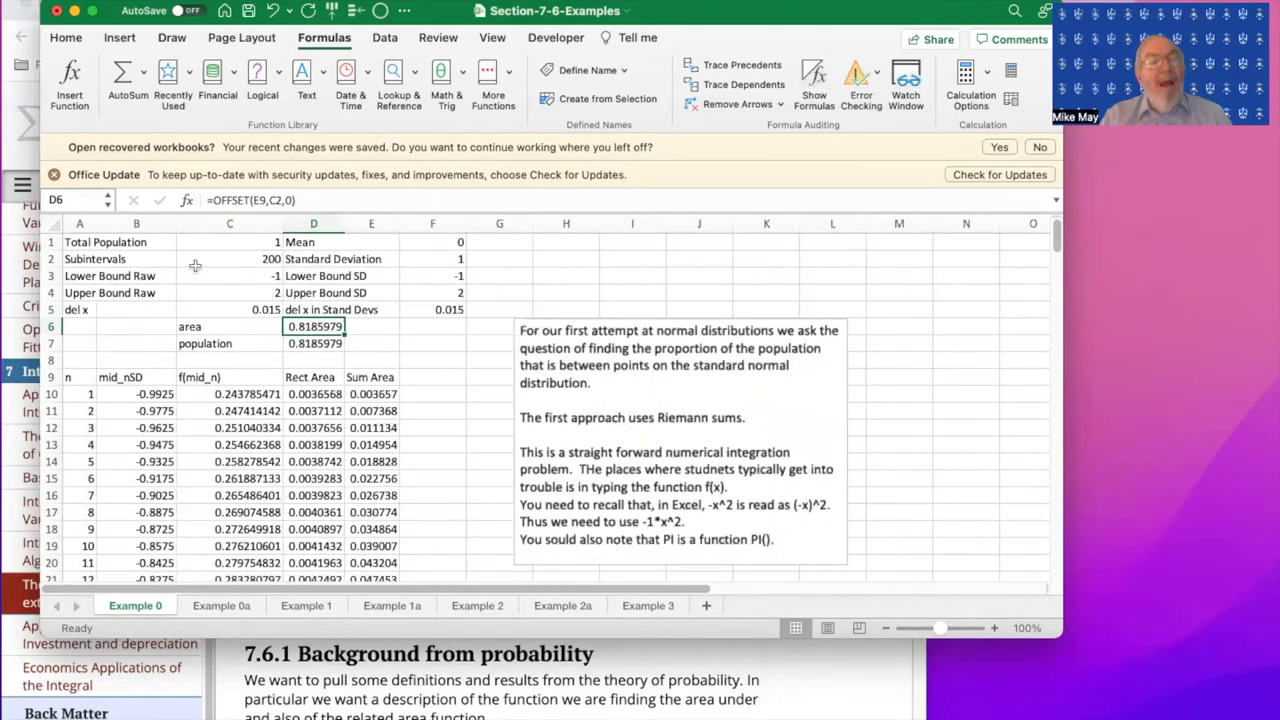
Set Example 0's upper bound in C4 to 1, giving an area of 0.6826915
{"action": "left_click", "coordinate": [246, 291]}
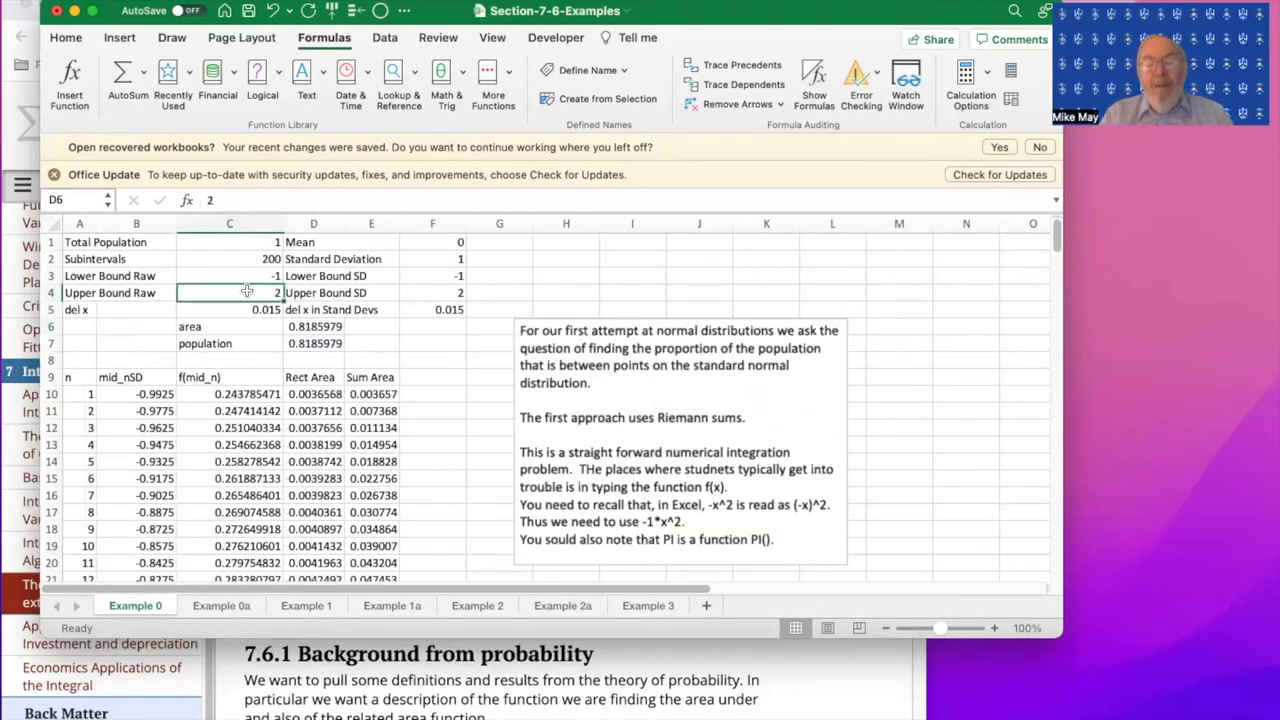
{"action": "type", "text": "1"}
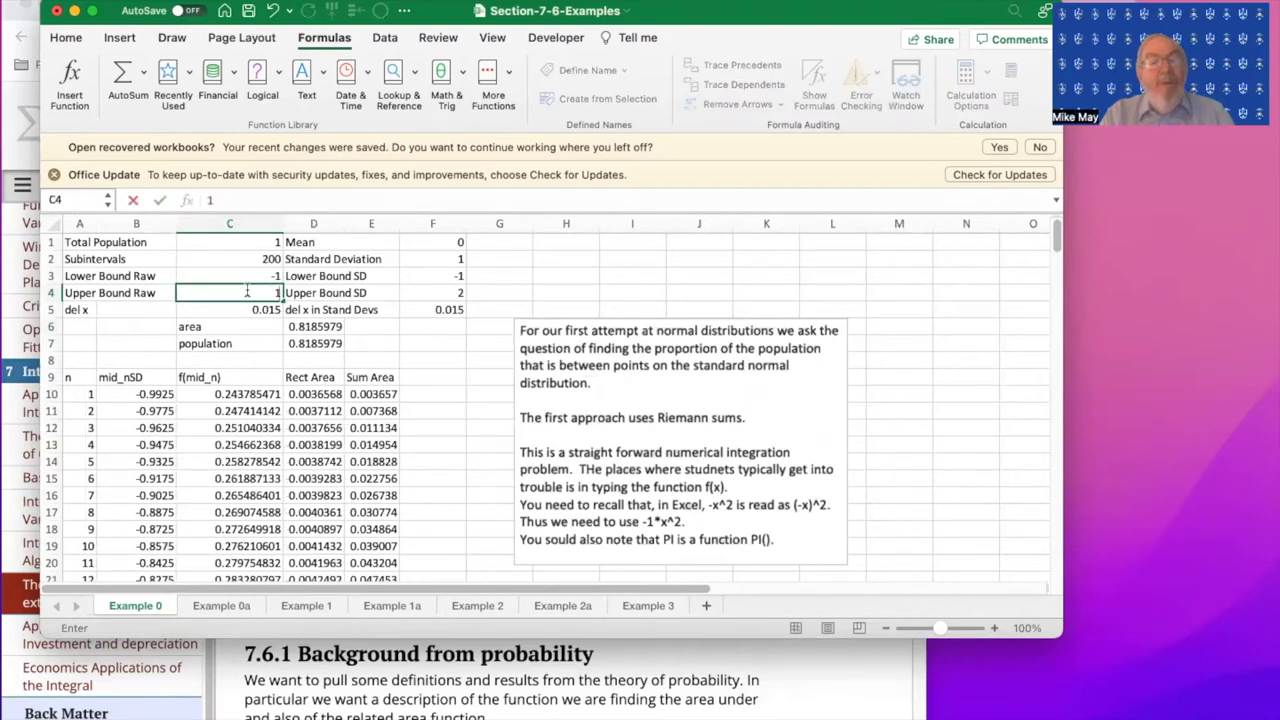
{"action": "key", "text": "Return"}
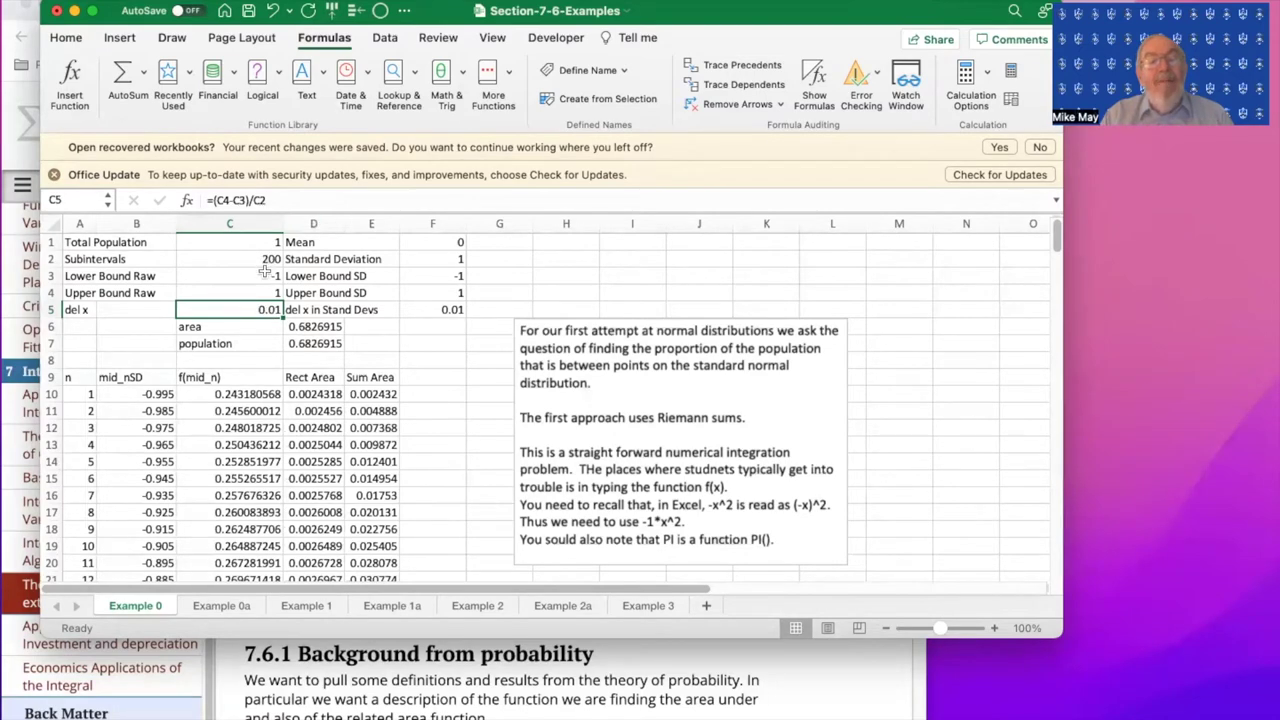
{"action": "left_click", "coordinate": [265, 274]}
Enter bounds −2 and 2 on Example 0, producing an area of 0.9545033
{"action": "type", "text": "-2"}
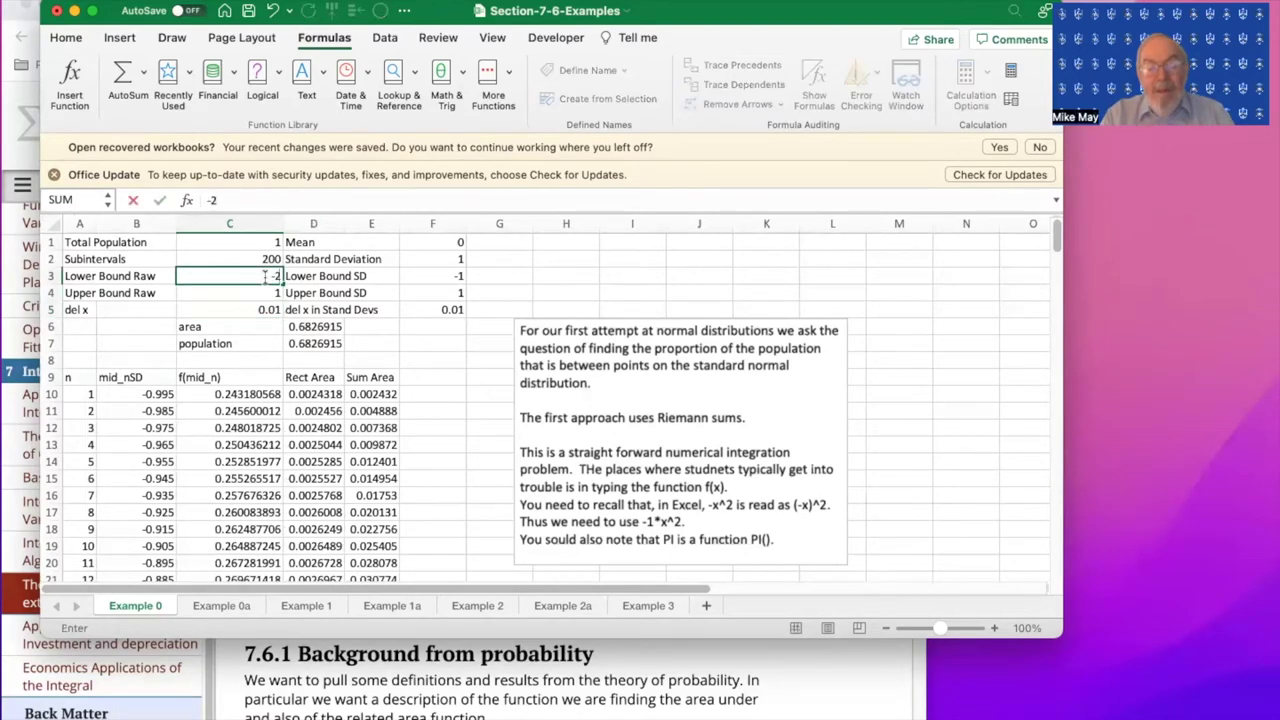
{"action": "key", "text": "Return"}
{"action": "type", "text": "2"}
{"action": "key", "text": "Return"}
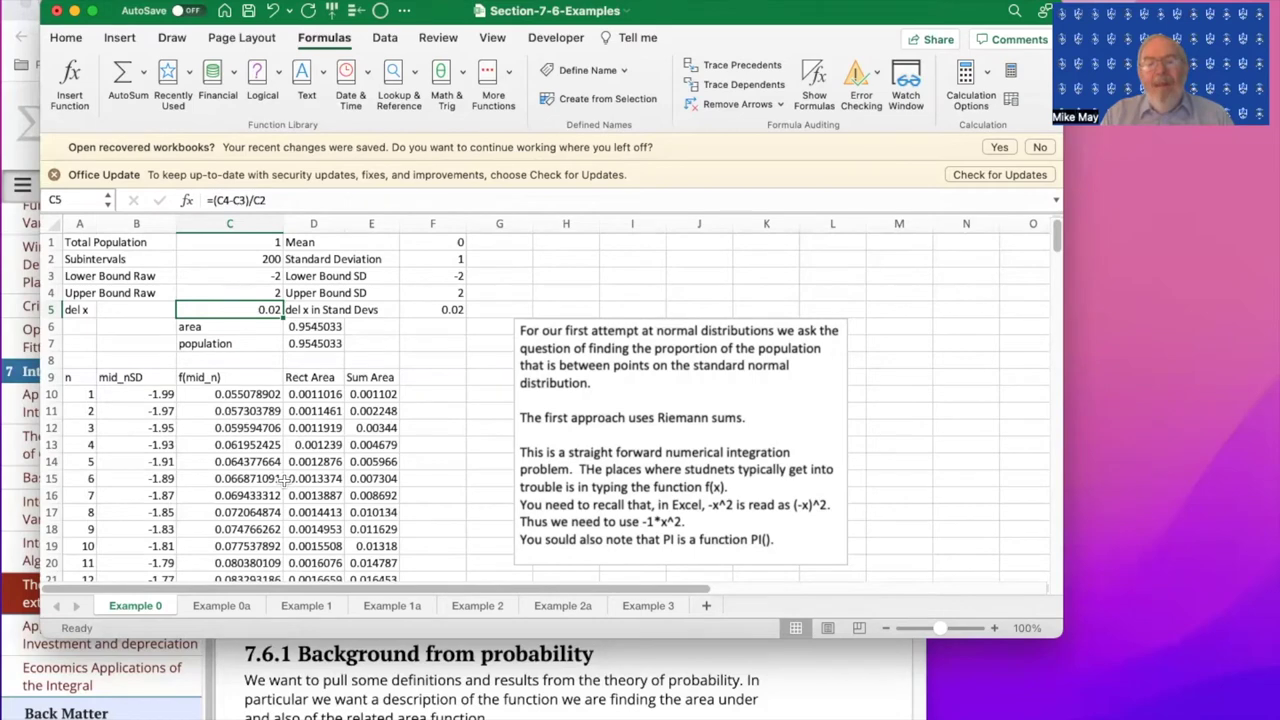
{"action": "left_click", "coordinate": [222, 606]}
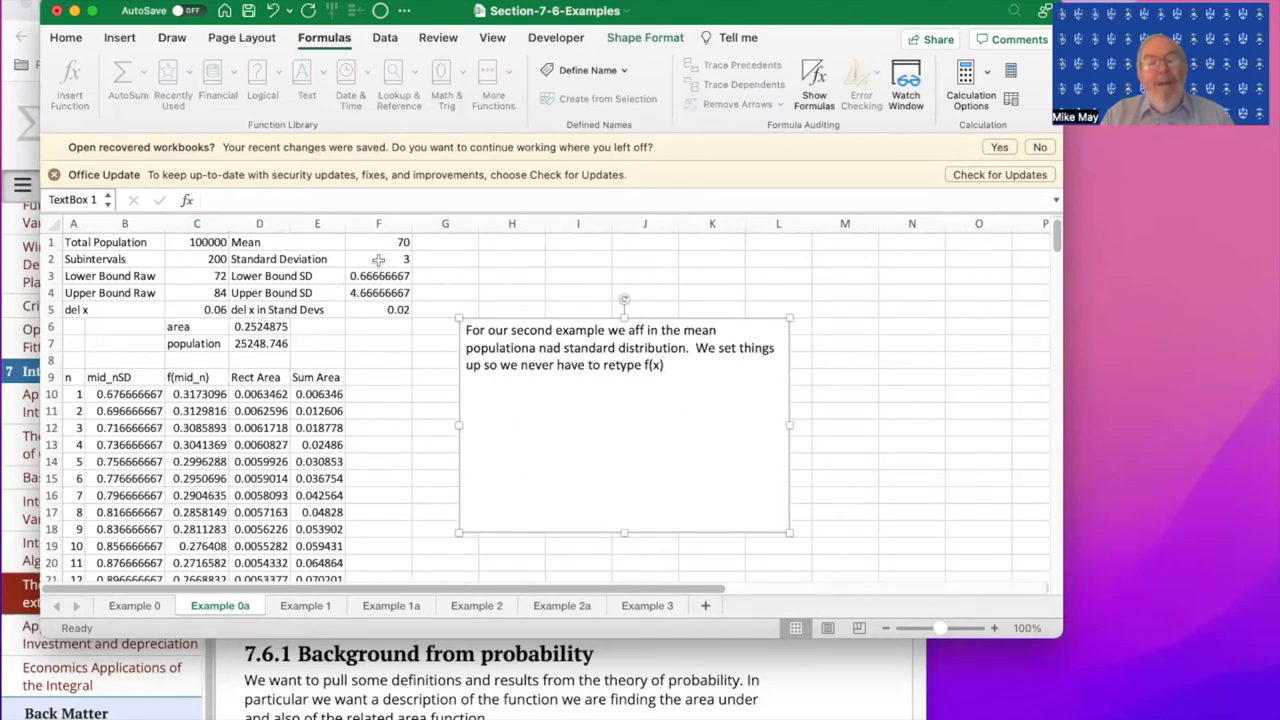
Show formulas on Example 0a and review population, mean 70, SD 3 and lower bound 72
{"action": "left_click", "coordinate": [196, 242]}
{"action": "left_click", "coordinate": [376, 242]}
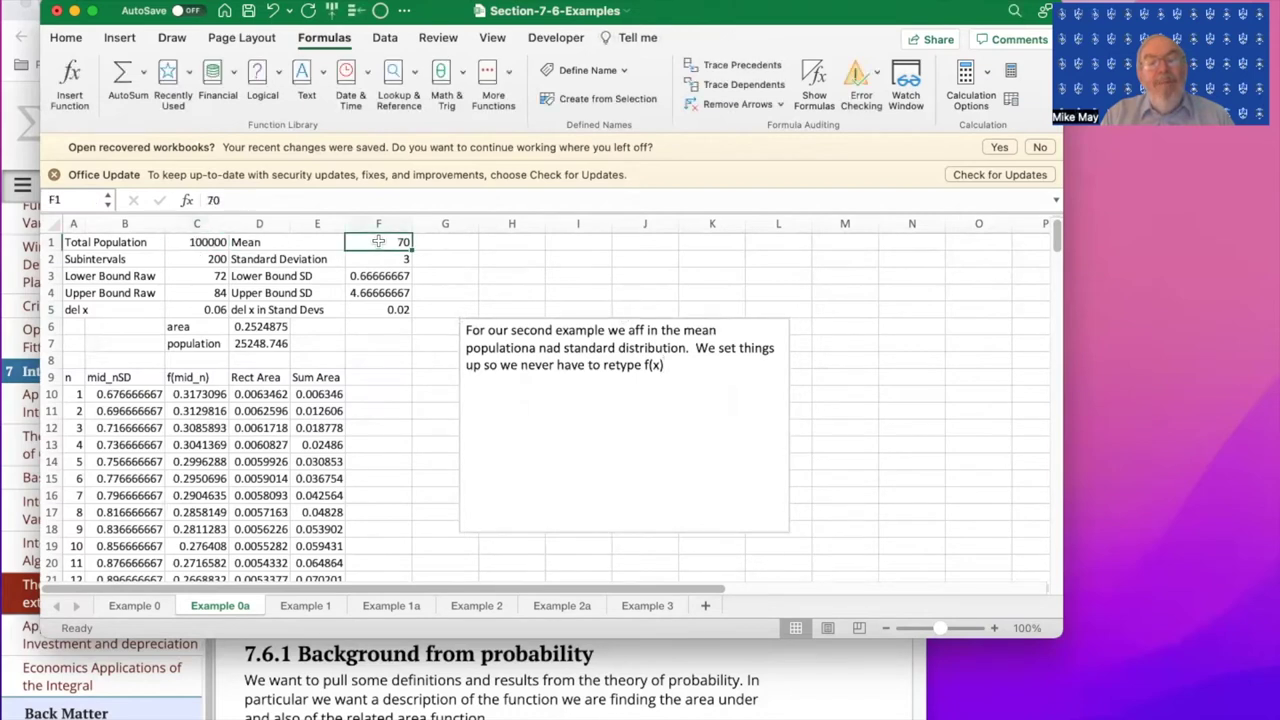
{"action": "left_click", "coordinate": [376, 257]}
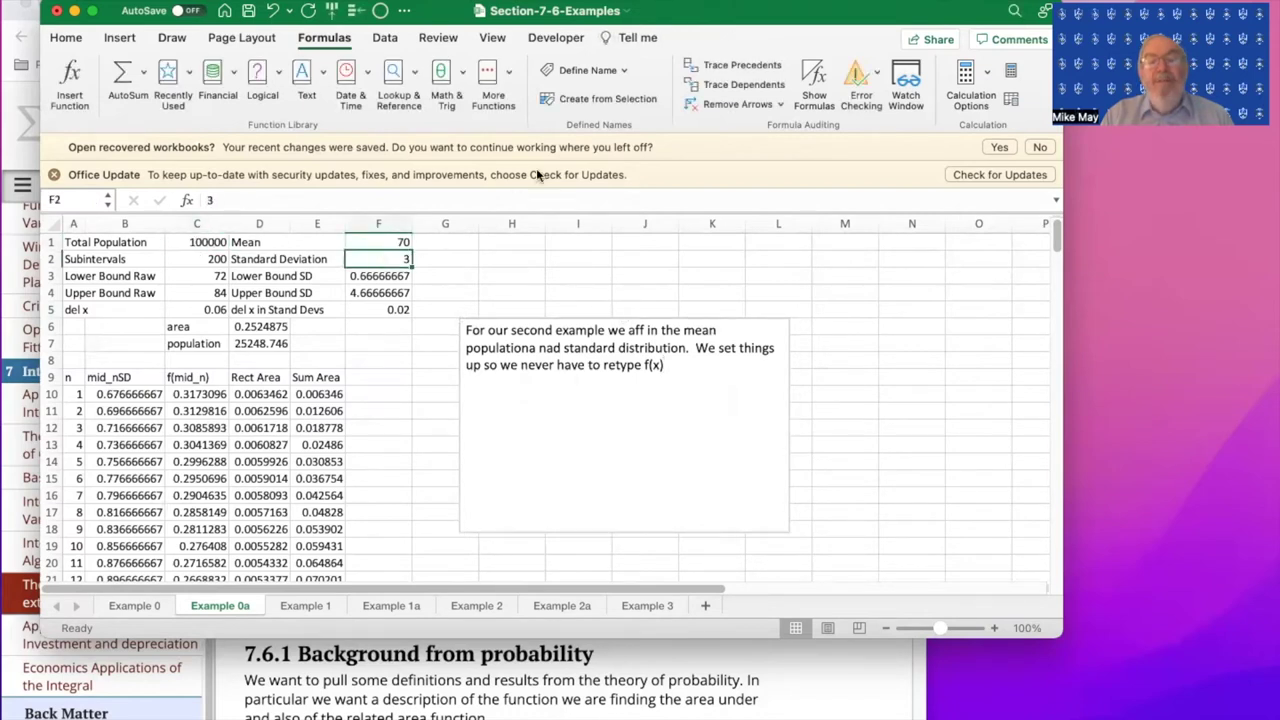
{"action": "left_click", "coordinate": [814, 74]}
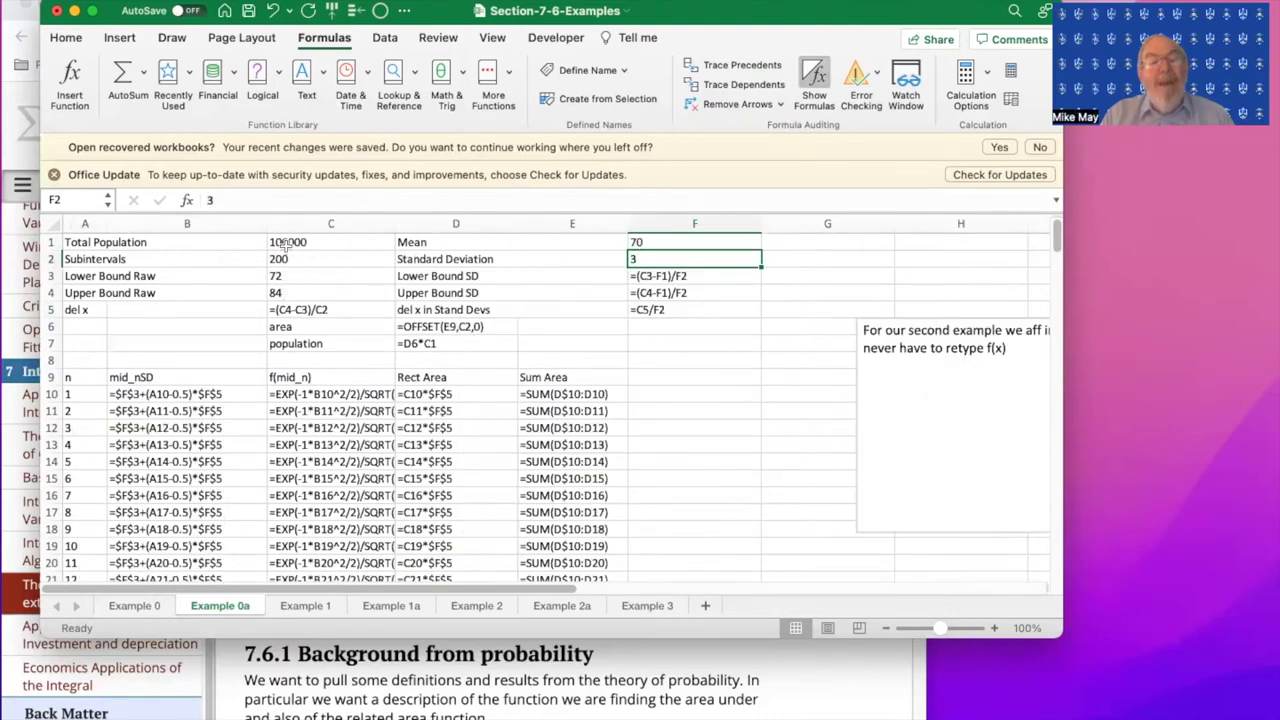
{"action": "left_click", "coordinate": [316, 242]}
{"action": "left_click", "coordinate": [655, 241]}
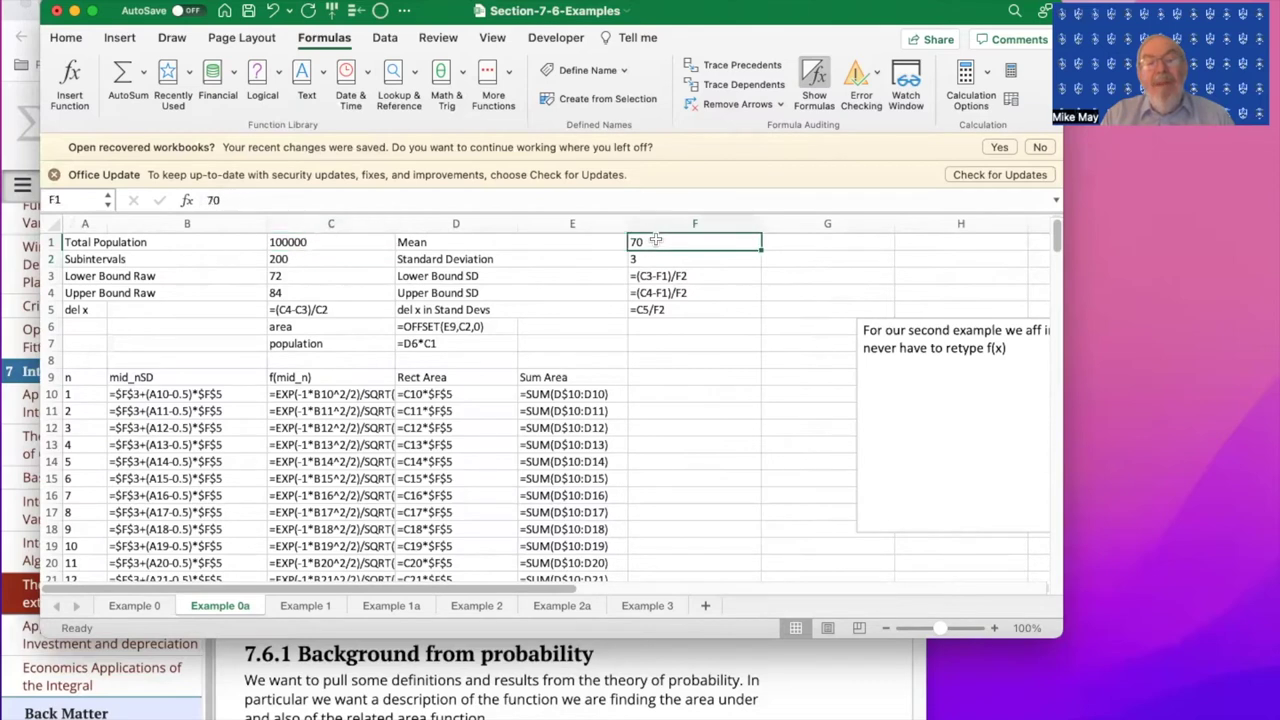
{"action": "left_click", "coordinate": [653, 259]}
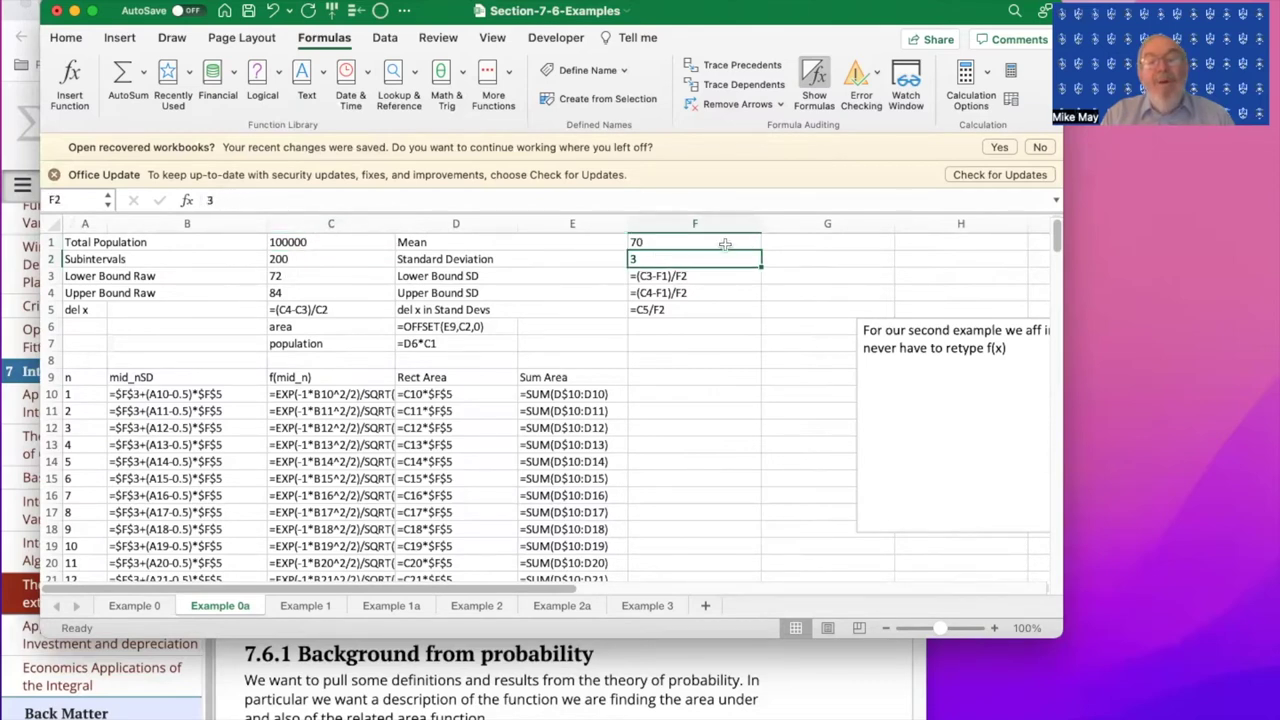
{"action": "left_click", "coordinate": [700, 242]}
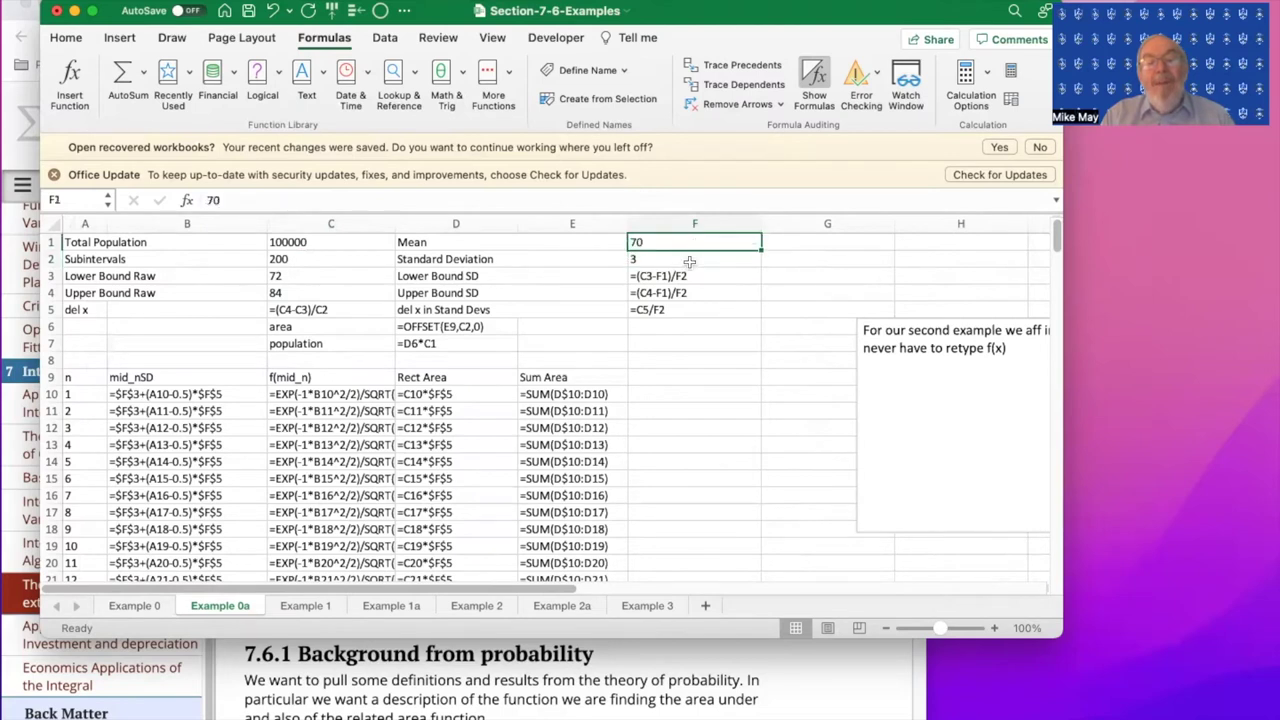
{"action": "left_click", "coordinate": [689, 262]}
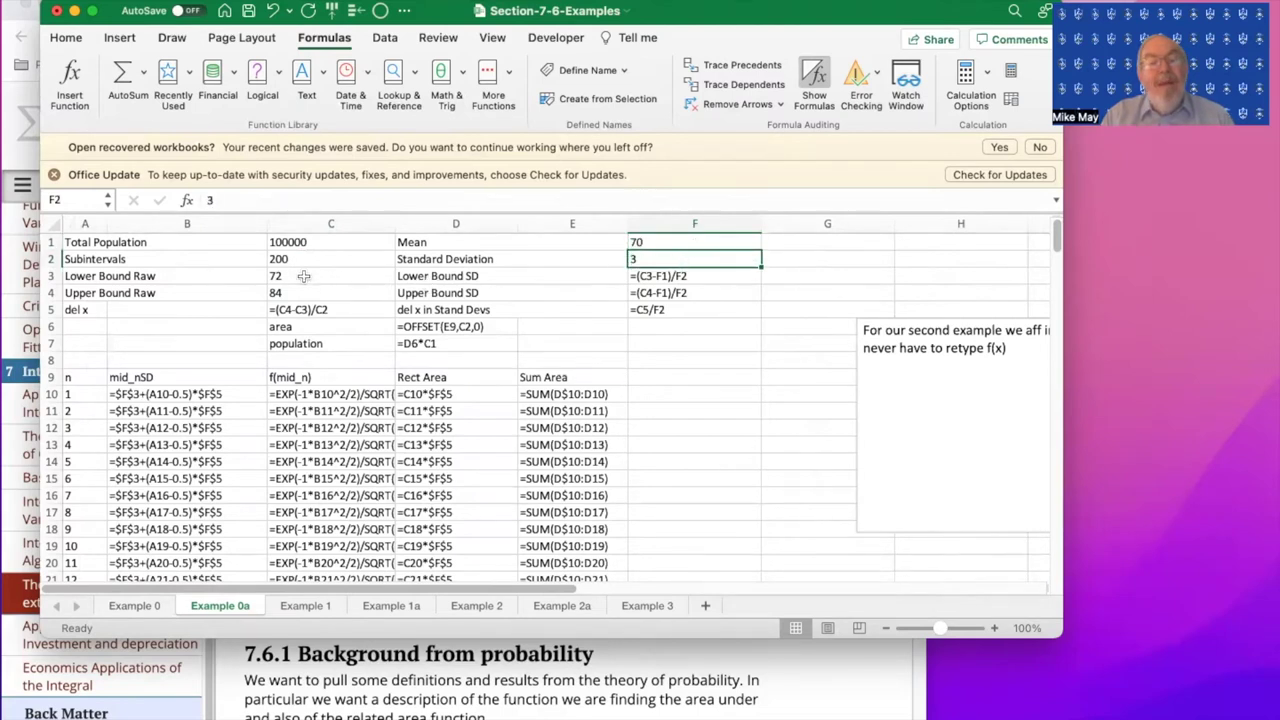
{"action": "left_click", "coordinate": [303, 276]}
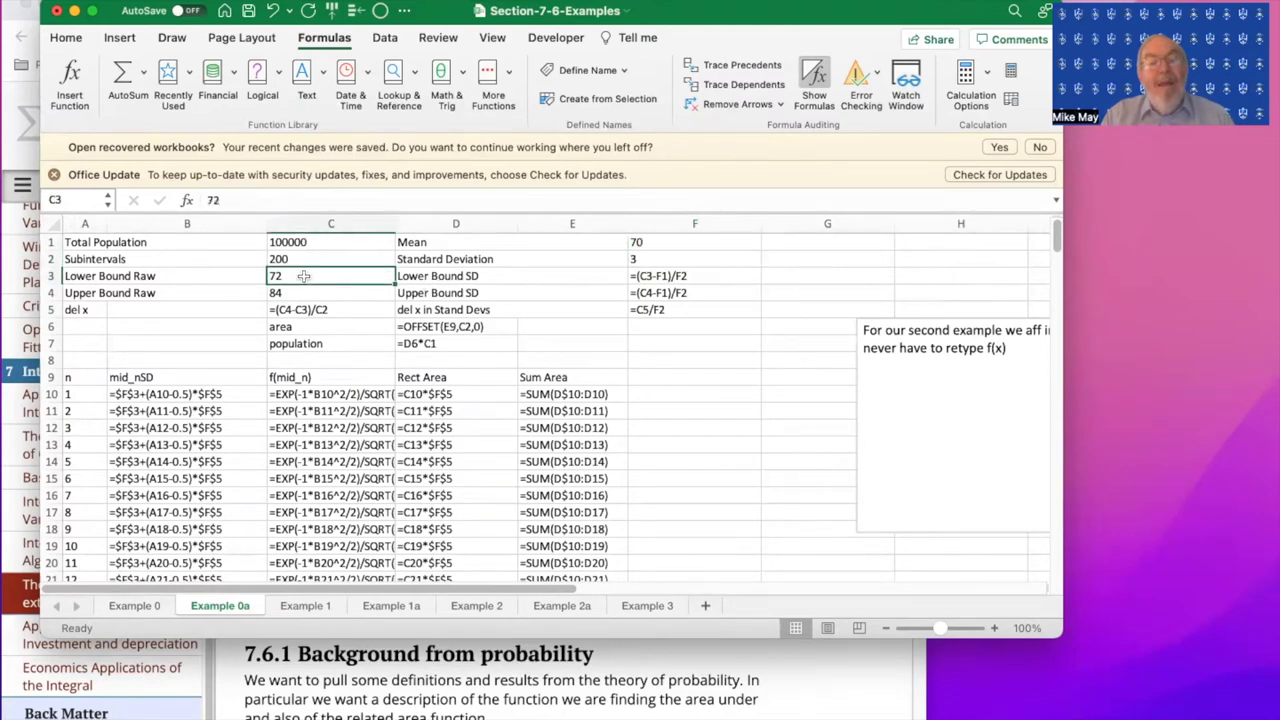
Inspect the del x in Stand Devs, OFFSET area in D6, and population =D6*C1 formulas
{"action": "double_click", "coordinate": [650, 313]}
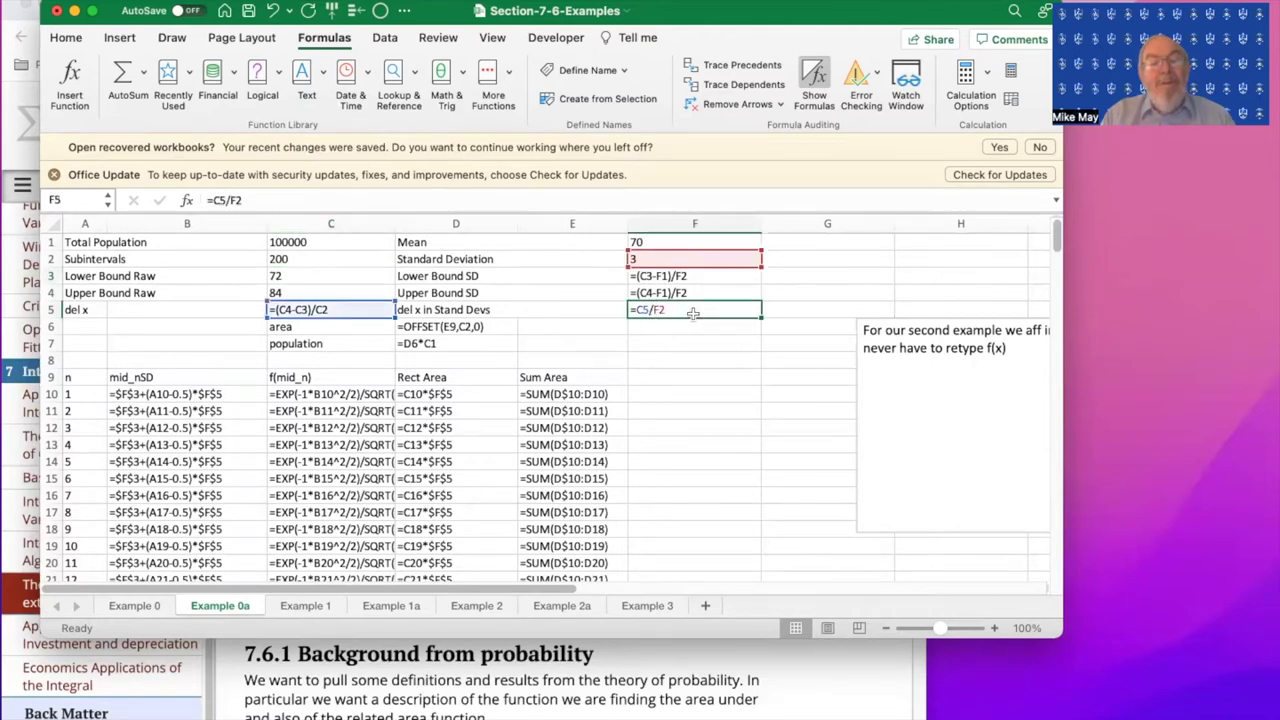
{"action": "double_click", "coordinate": [483, 326]}
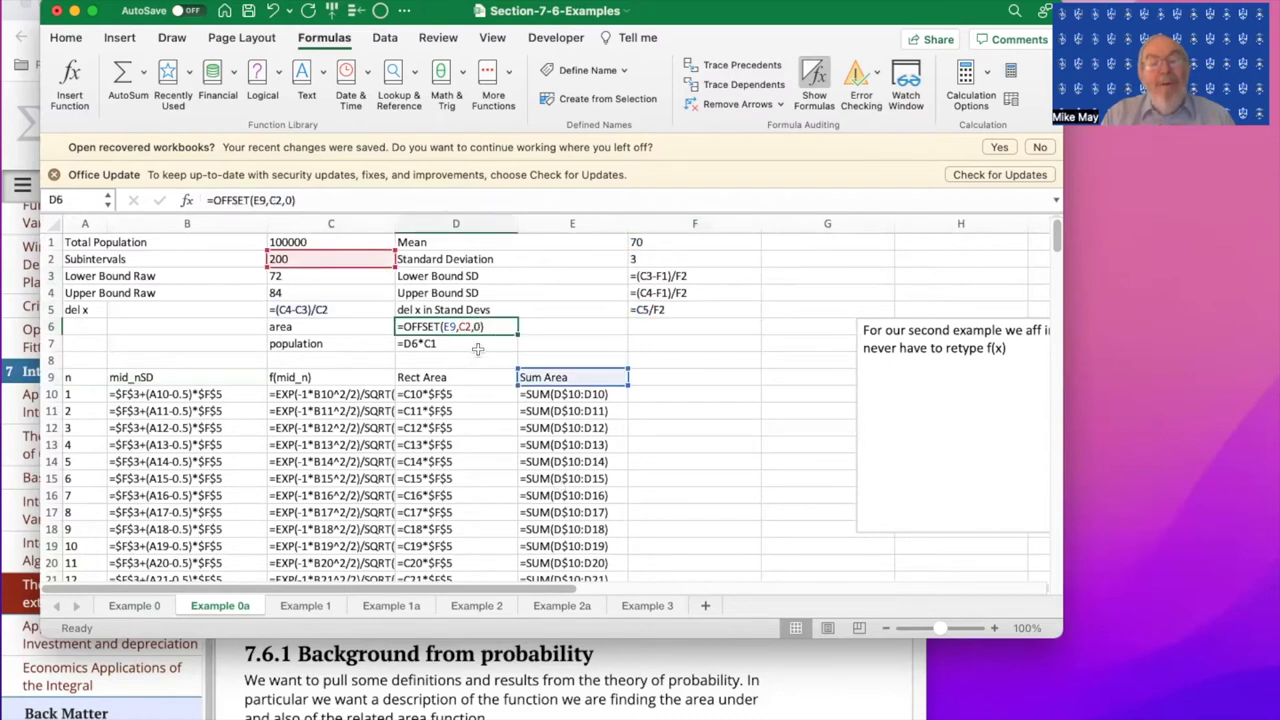
{"action": "double_click", "coordinate": [476, 344]}
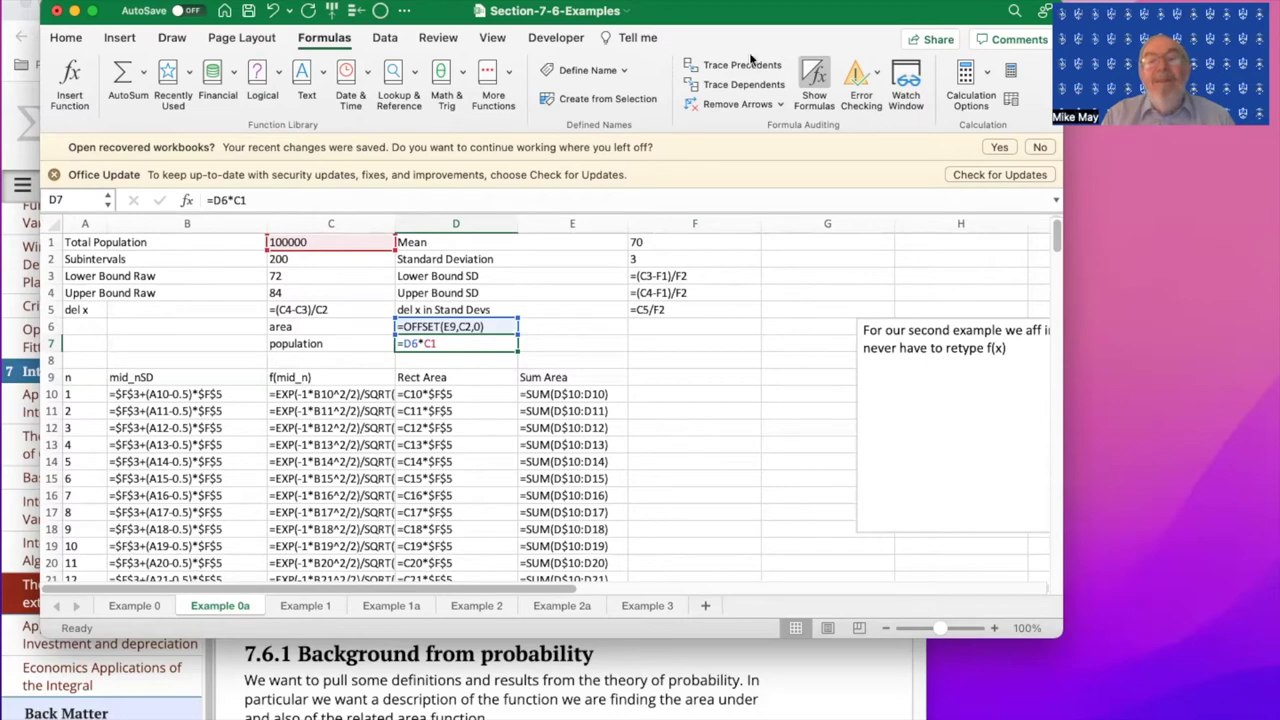
Show computed values and review bounds 72–84 and the 25248.746 population in D7
{"action": "left_click", "coordinate": [815, 75]}
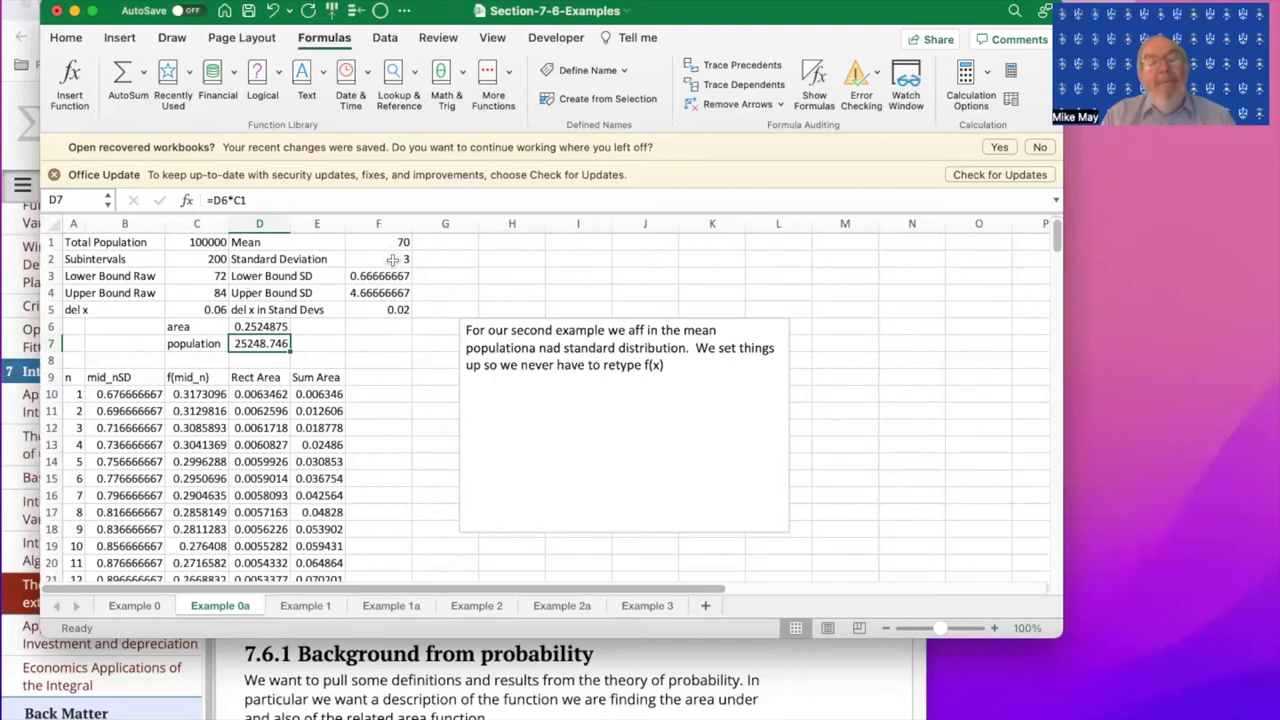
{"action": "left_click", "coordinate": [216, 277]}
{"action": "left_click", "coordinate": [208, 293]}
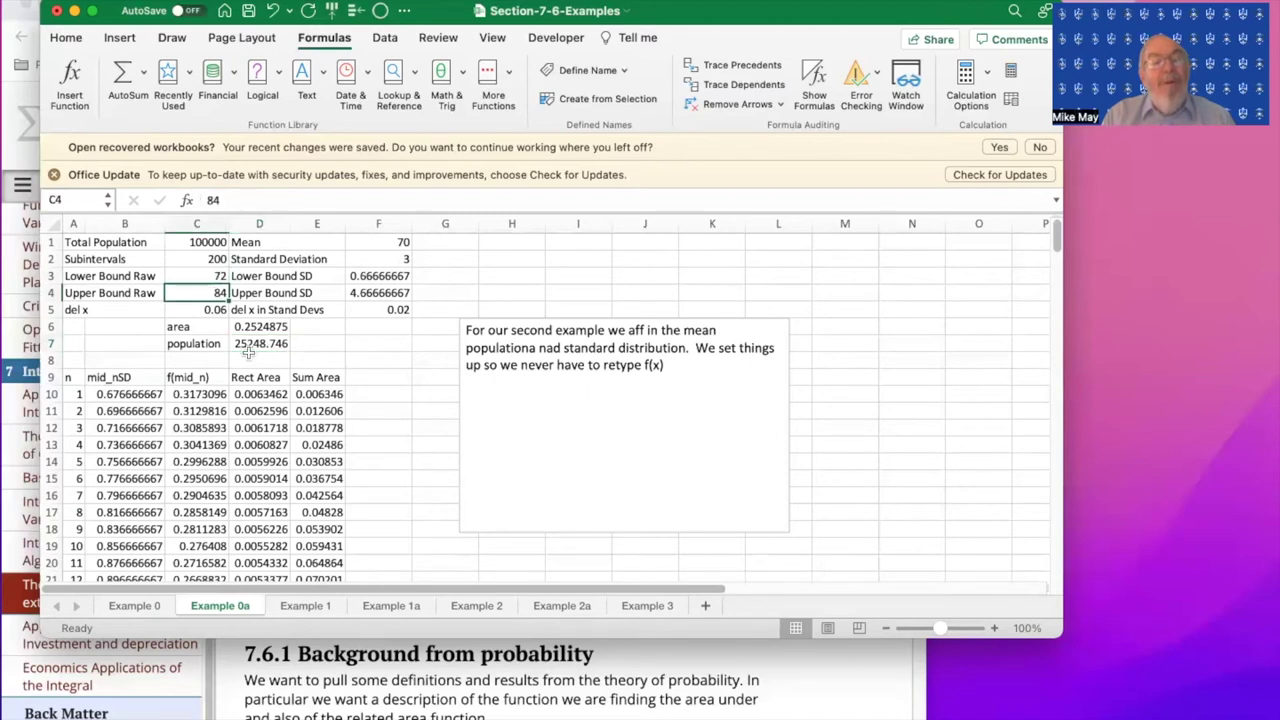
{"action": "left_click", "coordinate": [251, 357]}
{"action": "left_click", "coordinate": [250, 344]}
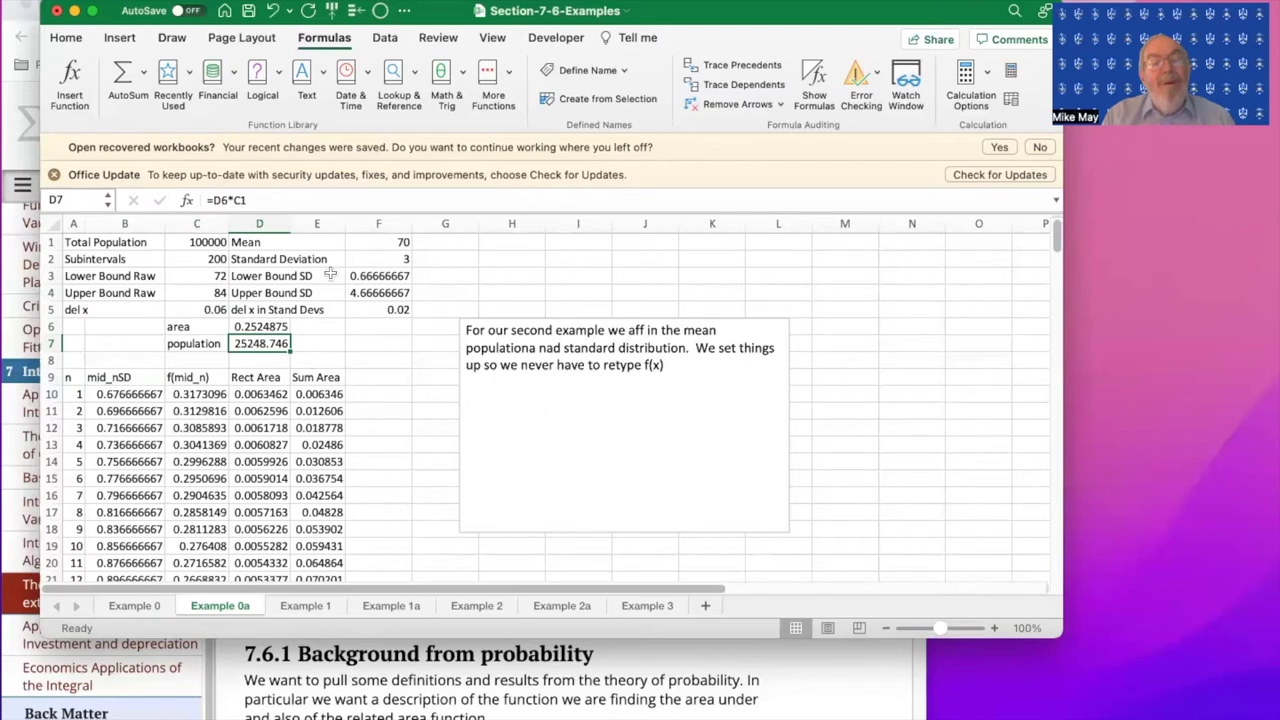
Set Example 0a's total population to 10000, mean to 36 and SD to 6
{"action": "left_click", "coordinate": [207, 242]}
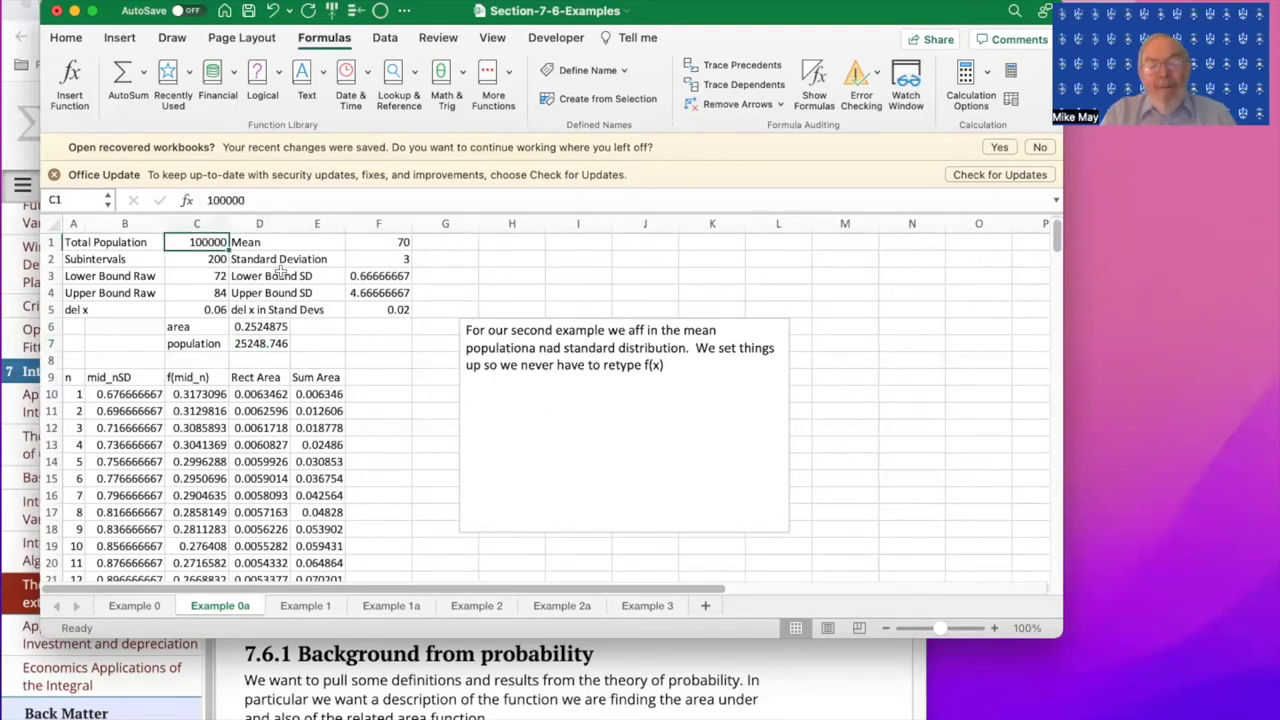
{"action": "type", "text": "1000"}
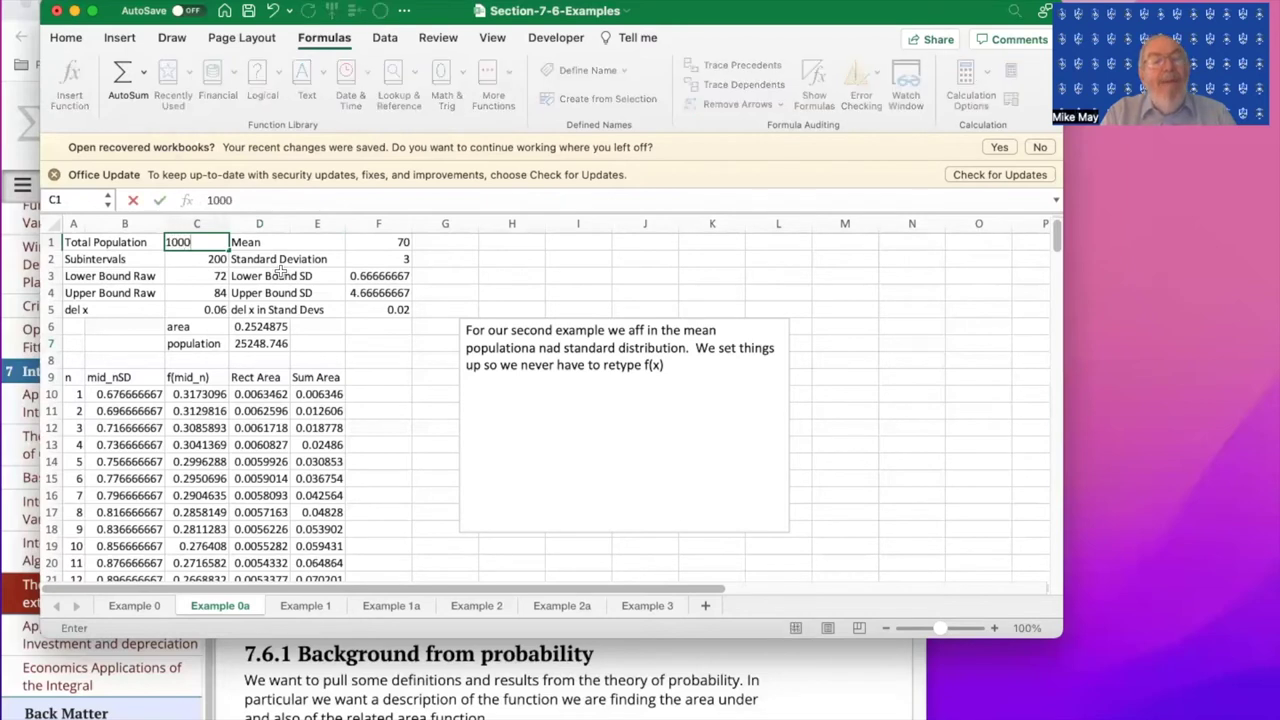
{"action": "type", "text": "0"}
{"action": "key", "text": "Return"}
{"action": "left_click", "coordinate": [399, 241]}
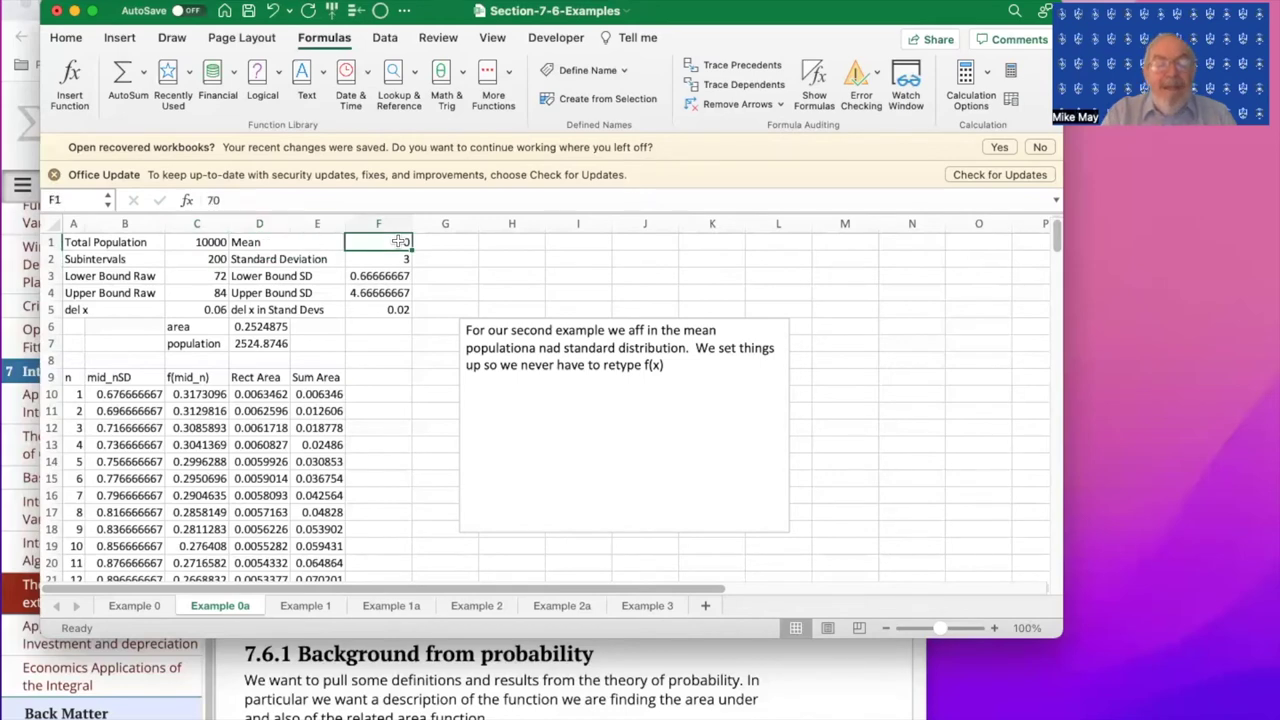
{"action": "type", "text": "36"}
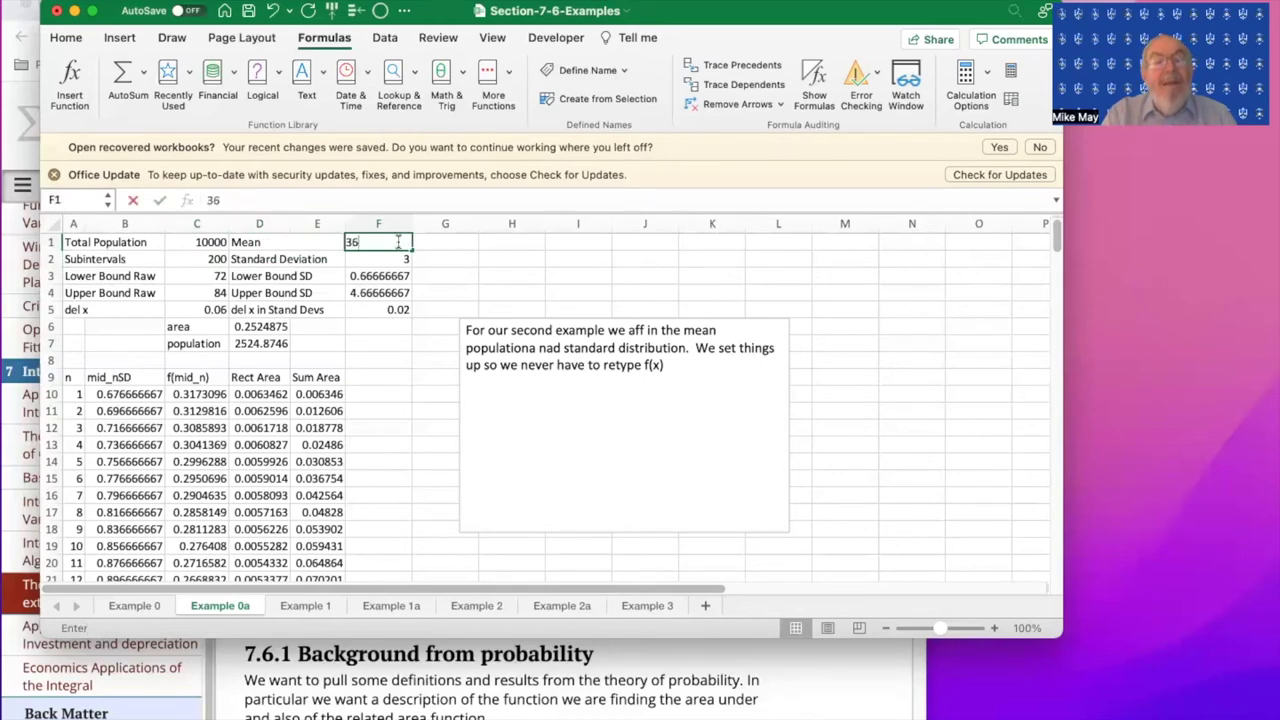
{"action": "key", "text": "Return"}
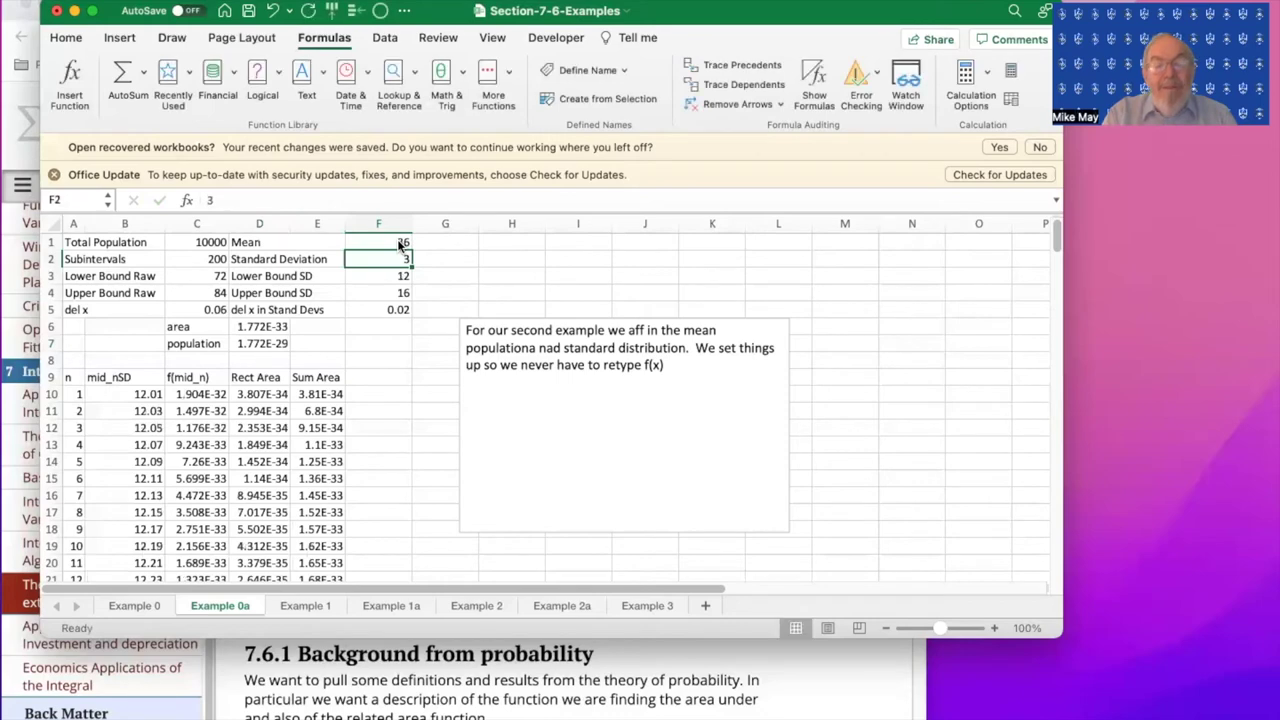
{"action": "type", "text": "6"}
{"action": "key", "text": "Return"}
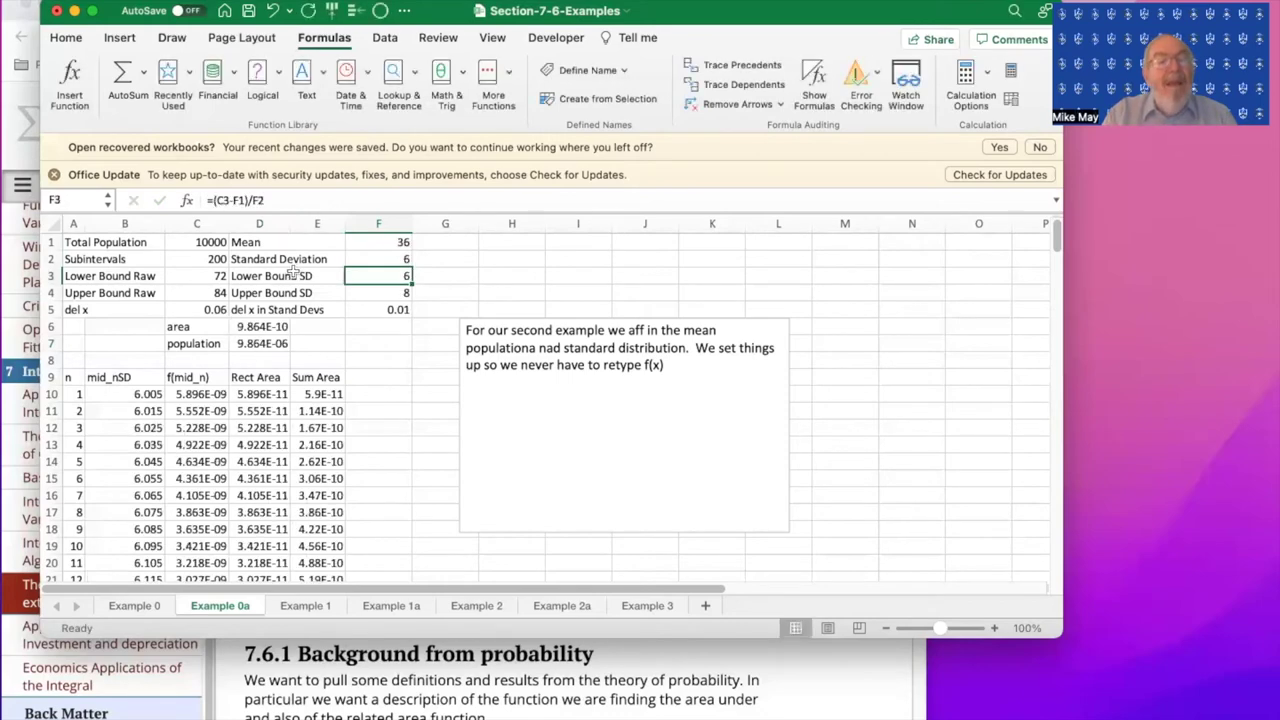
Set the bounds to 24 and 36, review the inputs, and switch to Example 1
{"action": "left_click", "coordinate": [211, 277]}
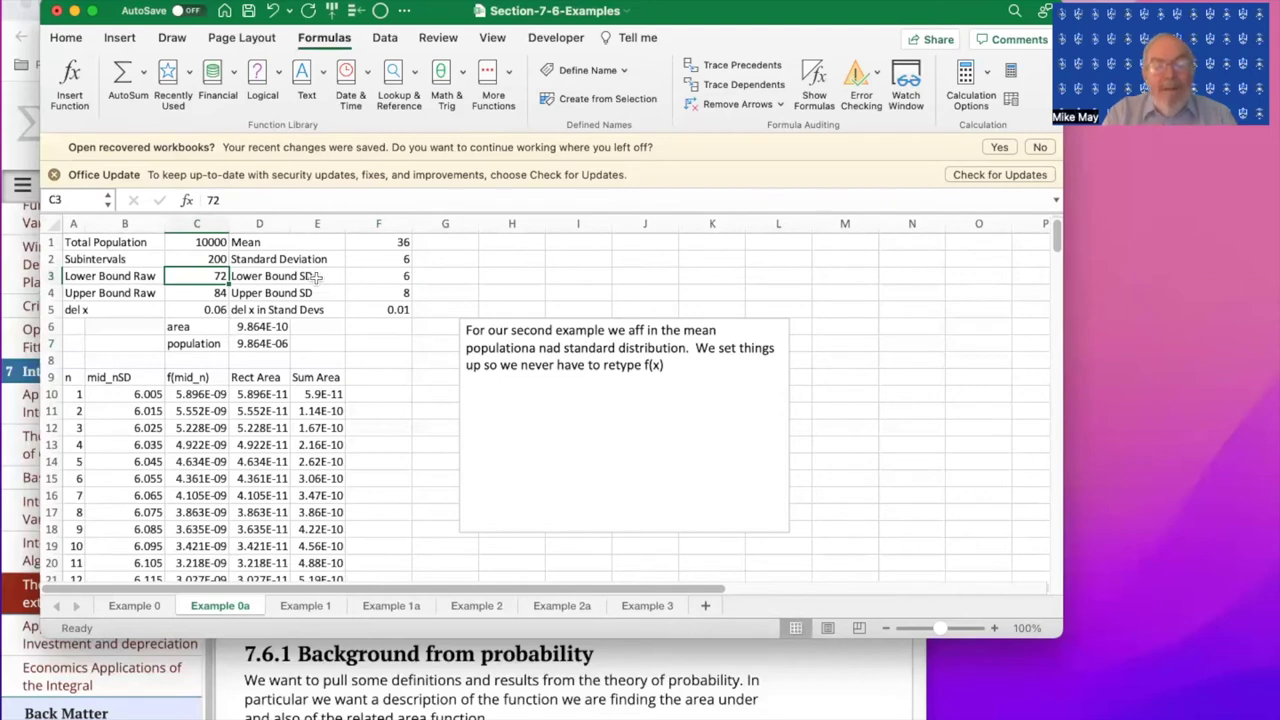
{"action": "type", "text": "24"}
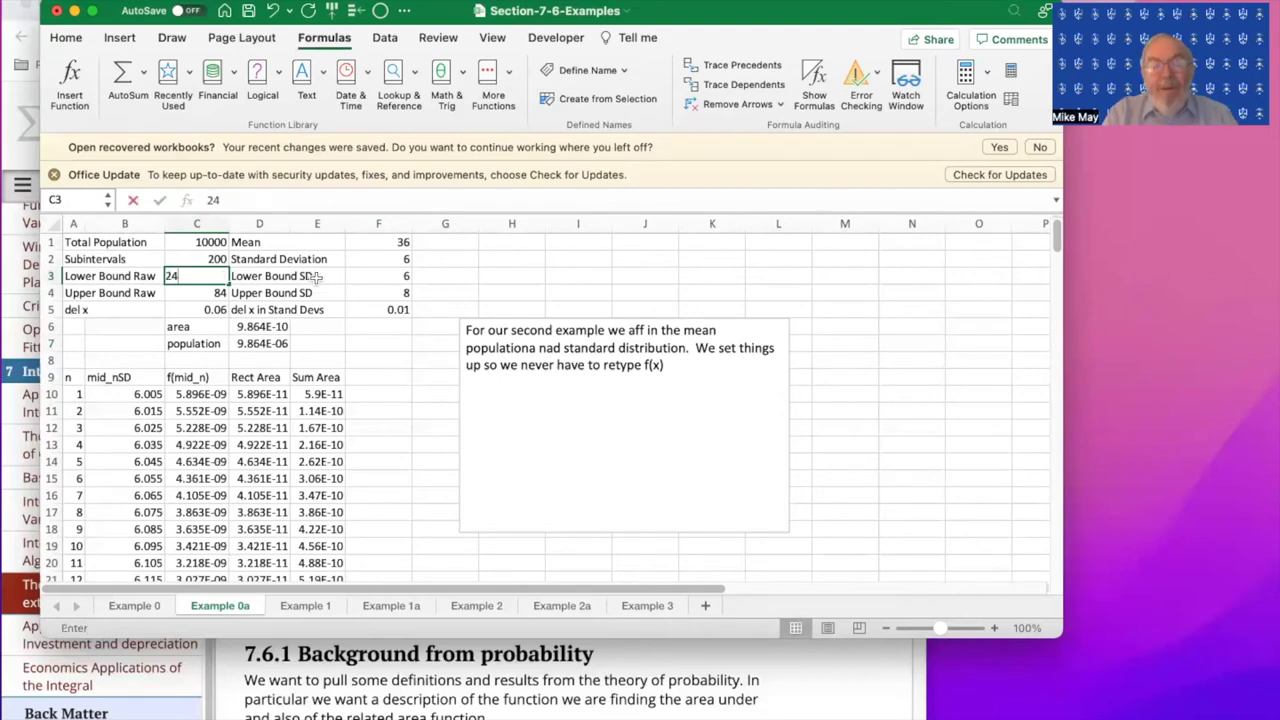
{"action": "key", "text": "Return"}
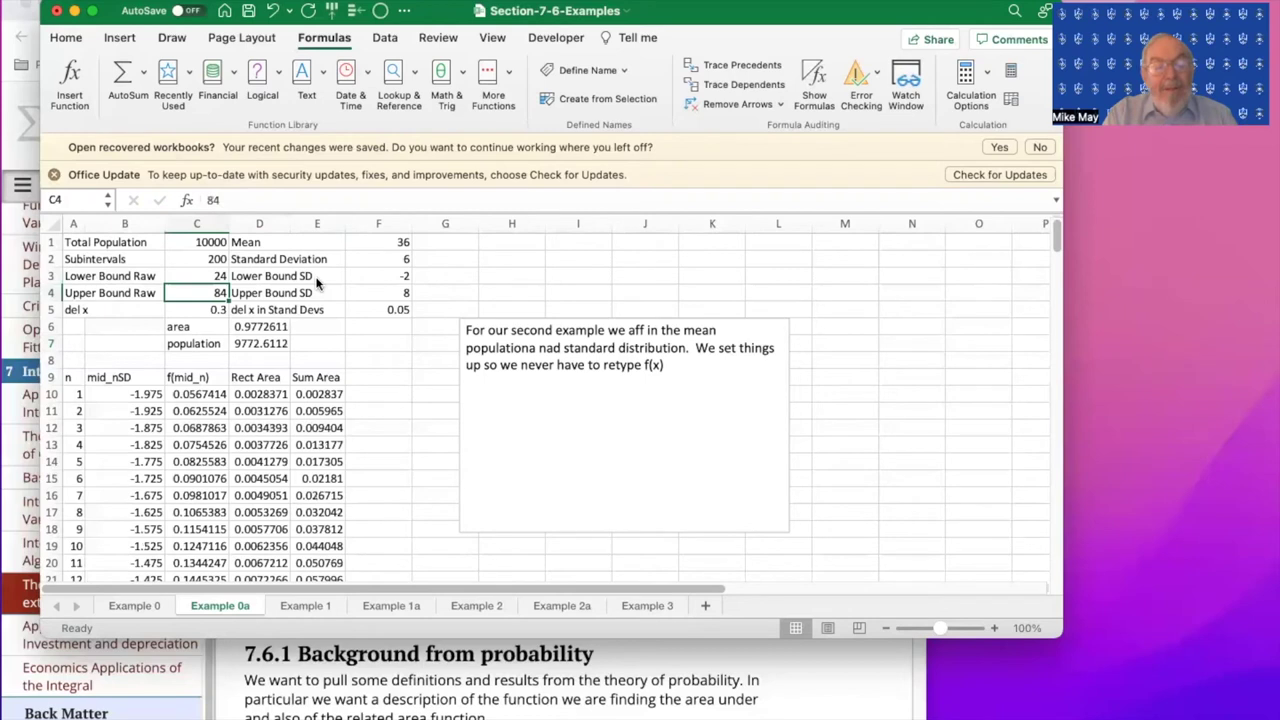
{"action": "type", "text": "36"}
{"action": "key", "text": "Return"}
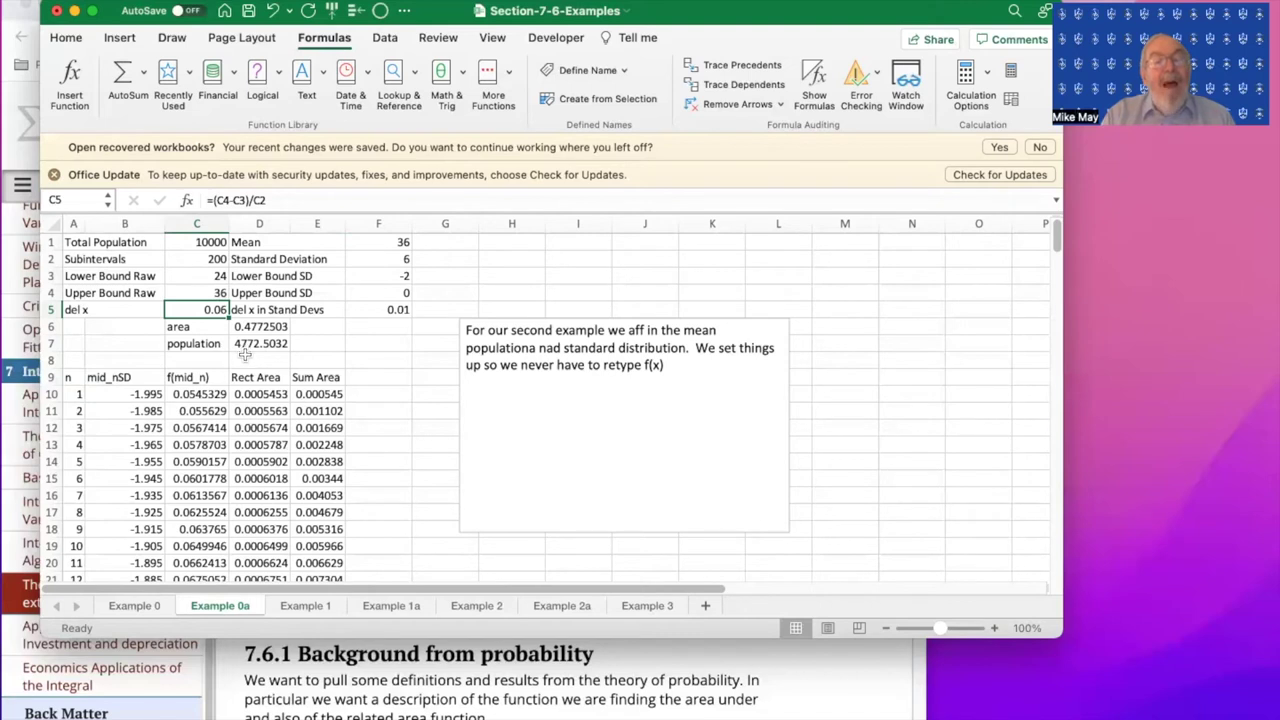
{"action": "left_click", "coordinate": [244, 355]}
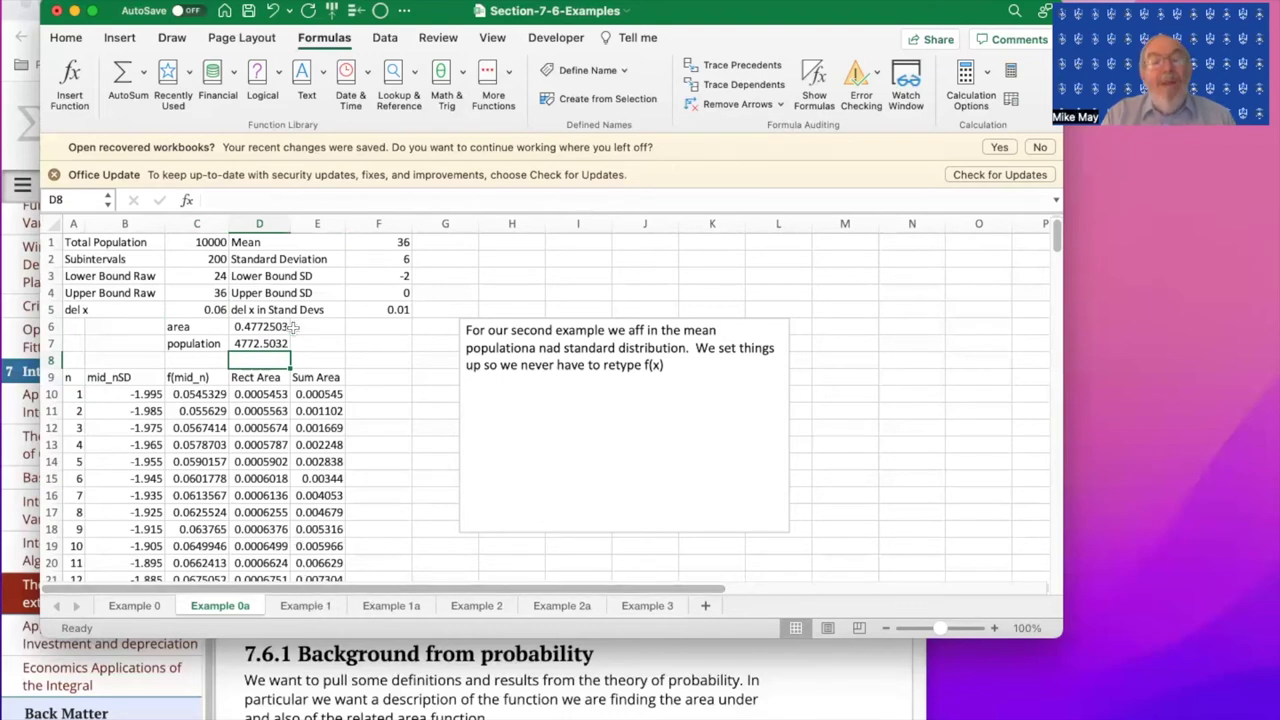
{"action": "left_click", "coordinate": [205, 243]}
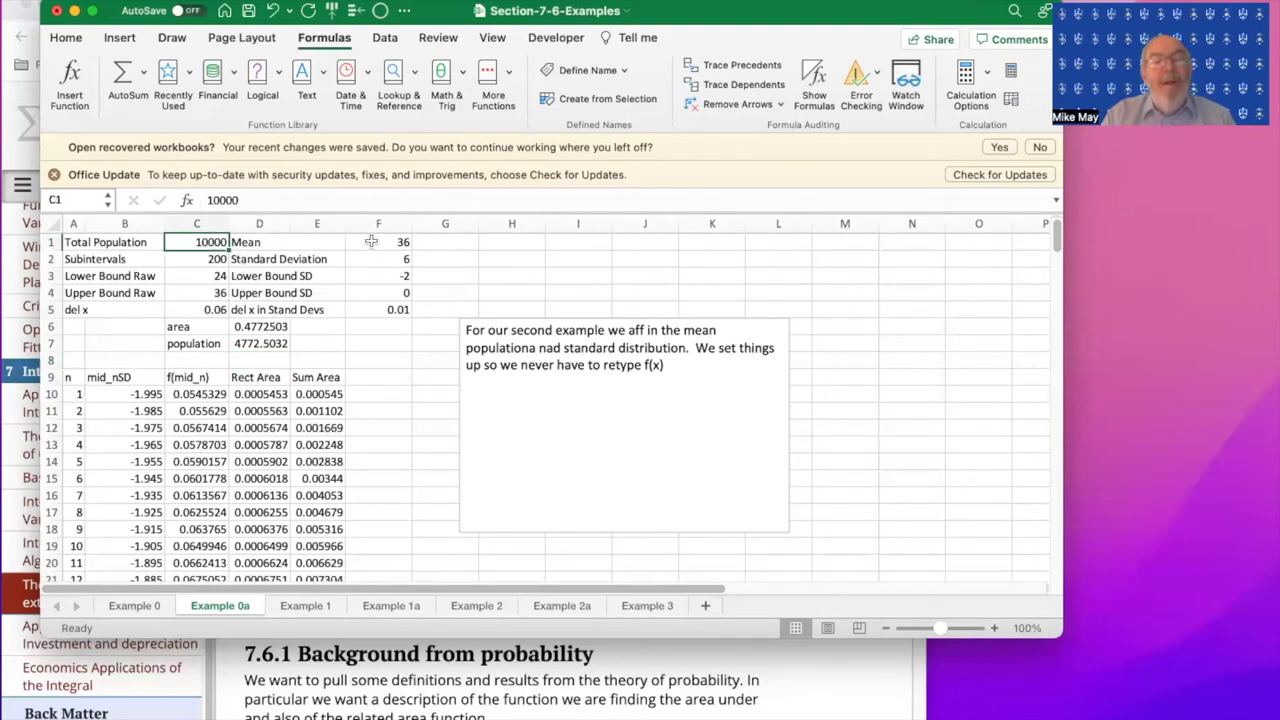
{"action": "left_click", "coordinate": [381, 242]}
{"action": "left_click", "coordinate": [384, 259]}
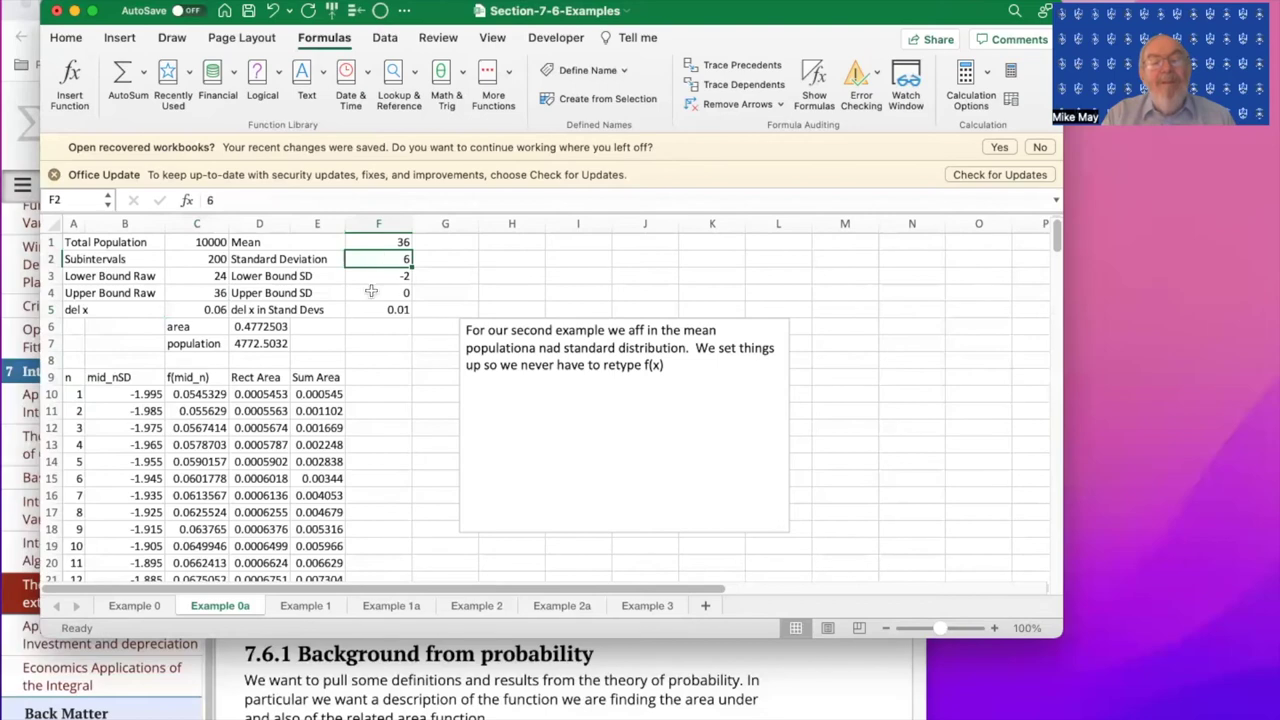
{"action": "left_click", "coordinate": [324, 606]}
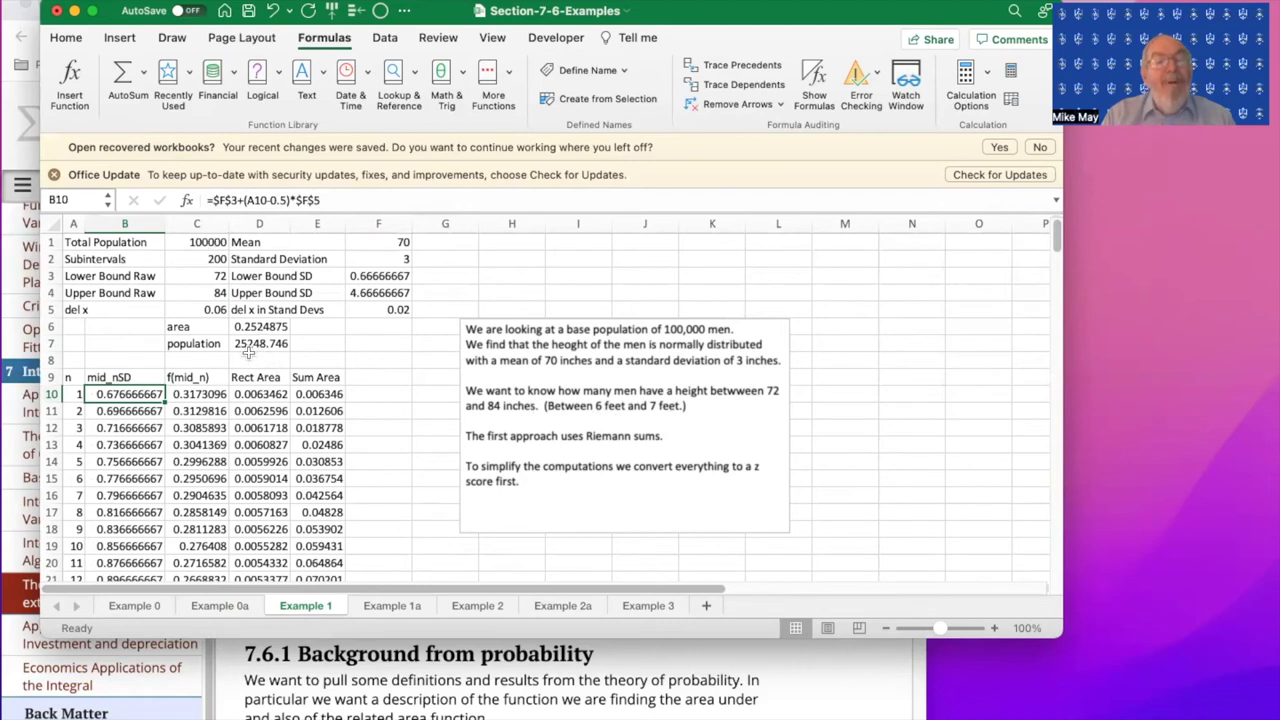
Check the population formula in D7, then move to the Example 2 sheet on women's heights under 60 inches
{"action": "left_click", "coordinate": [252, 350]}
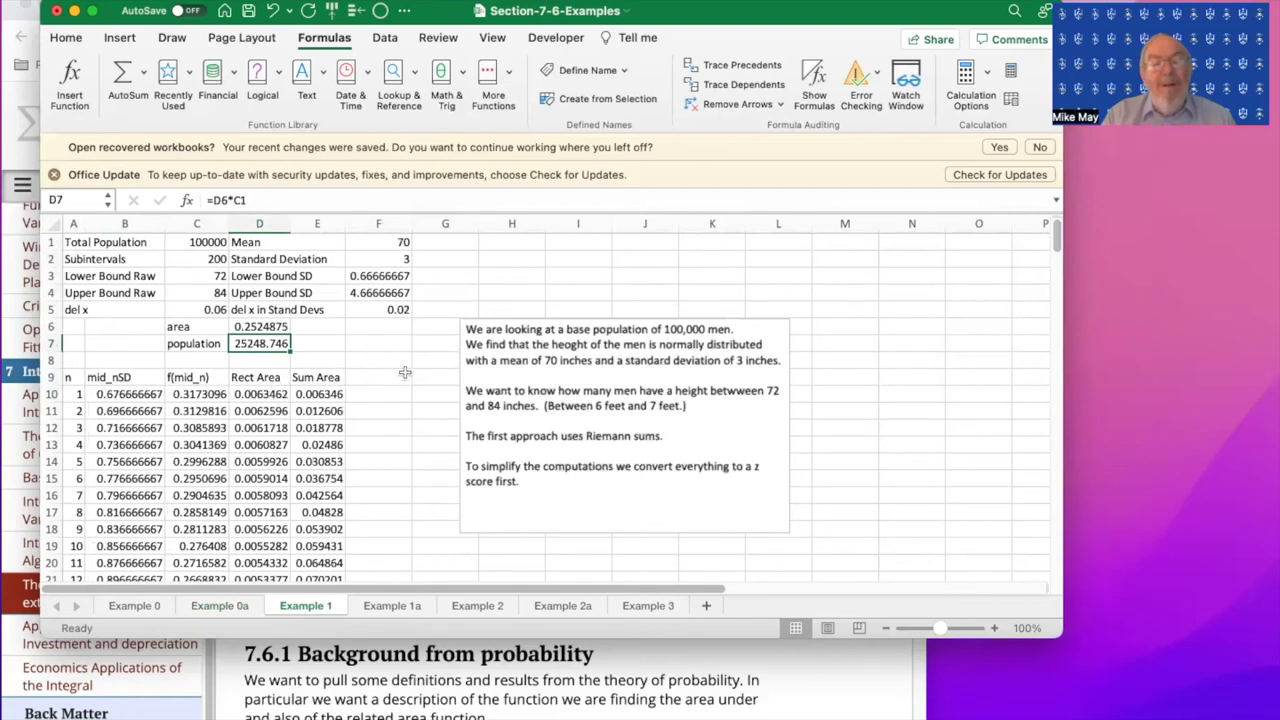
{"action": "left_click", "coordinate": [477, 605]}
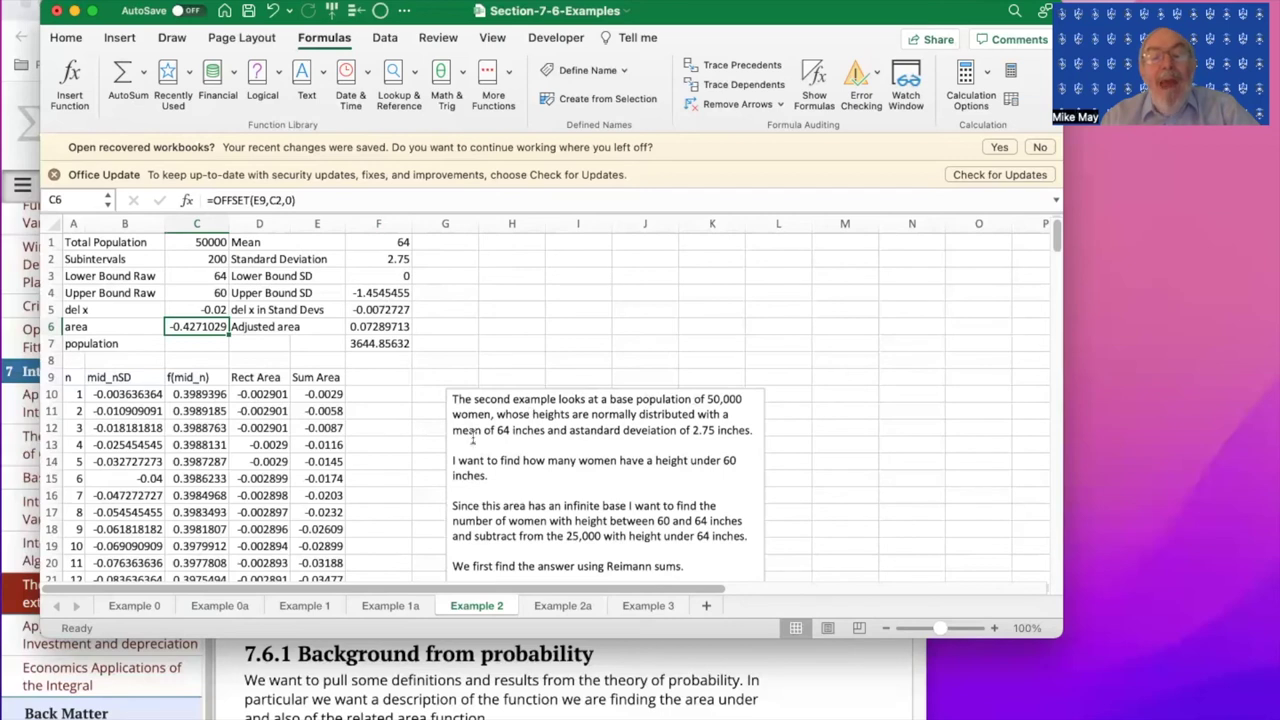
Add a space between 'a' and 'standard' in the Example 2 note, then inspect the area formula in C6
{"action": "left_click_drag", "start_coordinate": [604, 460], "coordinate": [728, 460]}
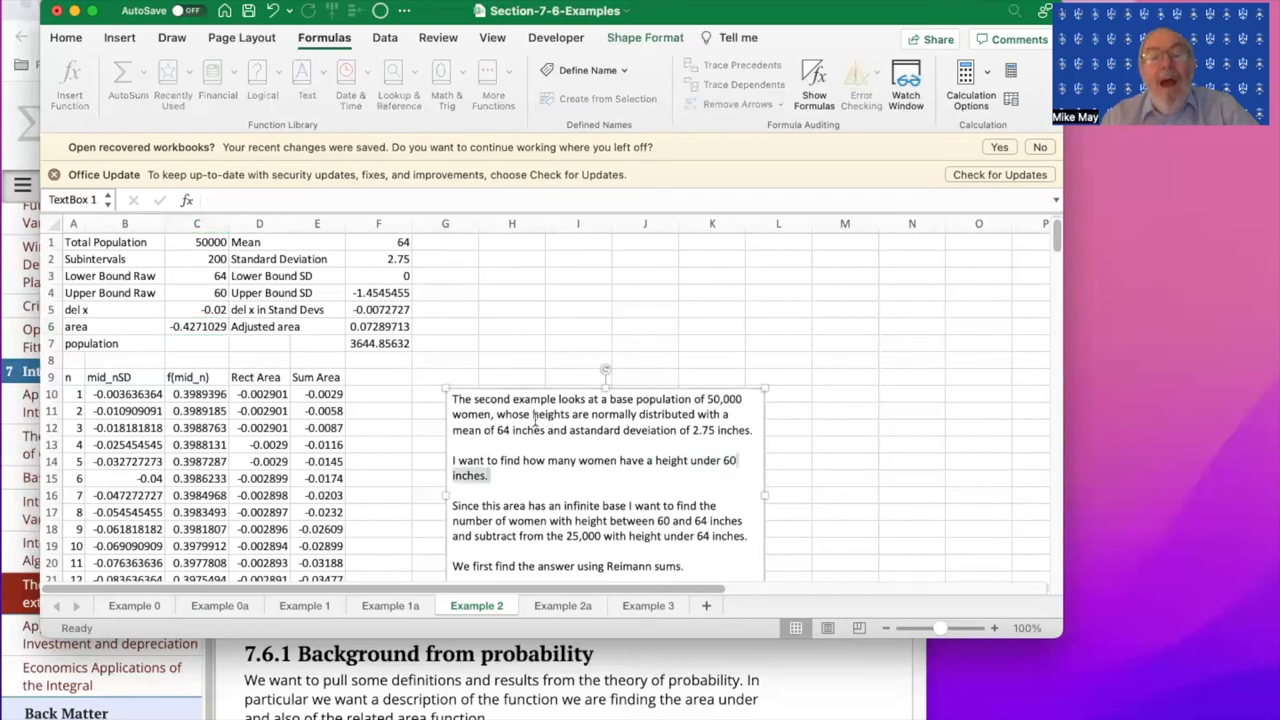
{"action": "mouse_move", "coordinate": [497, 414]}
{"action": "left_mouse_down"}
{"action": "mouse_move", "coordinate": [545, 430]}
{"action": "mouse_move", "coordinate": [510, 428]}
{"action": "left_mouse_up"}
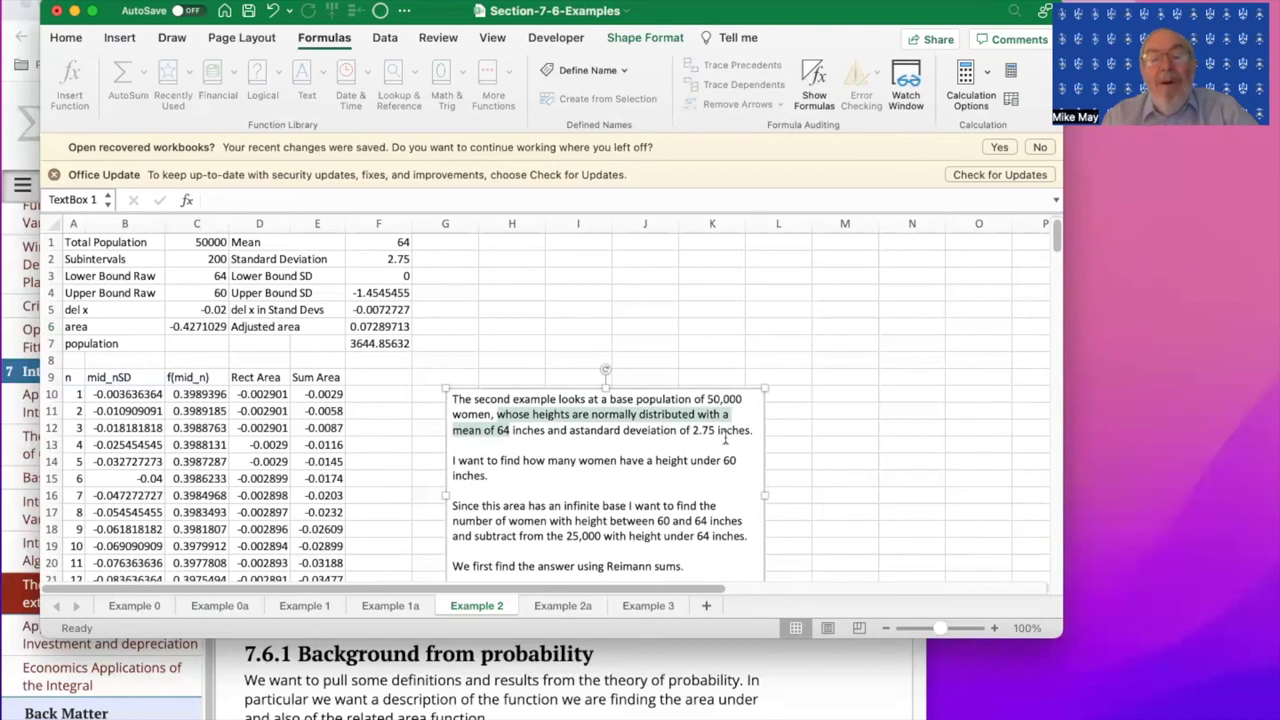
{"action": "left_click", "coordinate": [574, 431]}
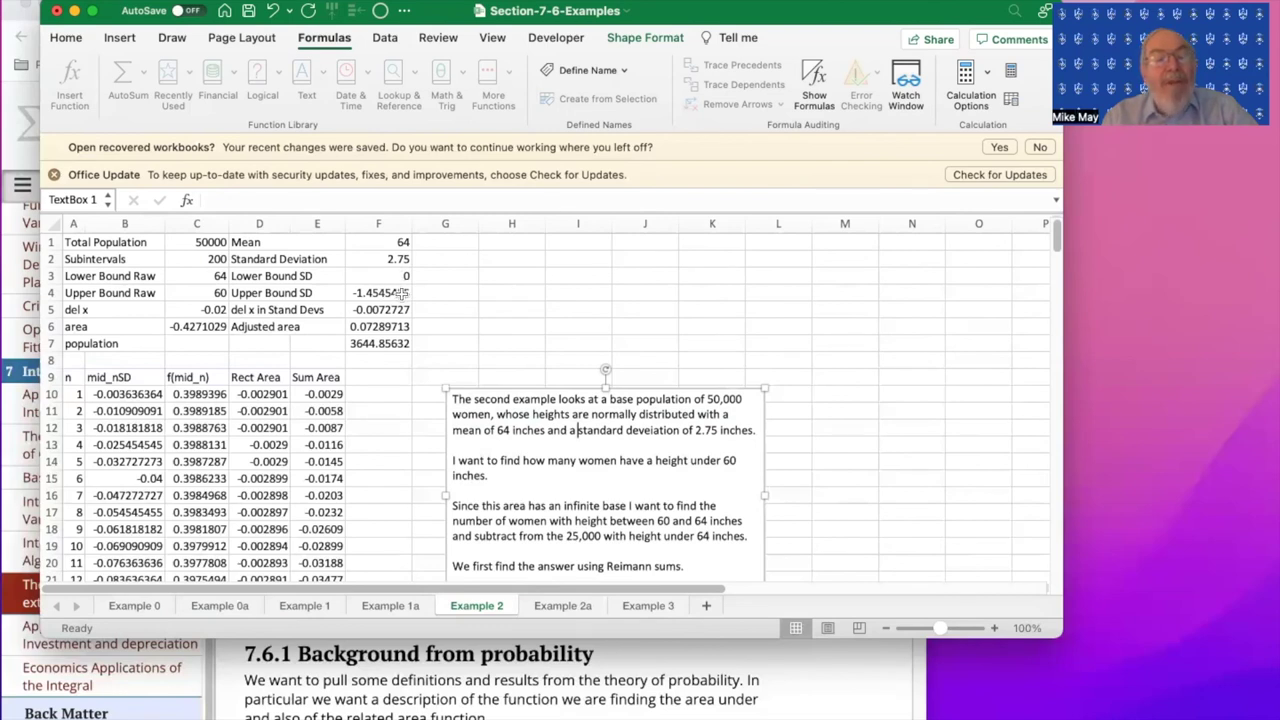
{"action": "left_click", "coordinate": [207, 328]}
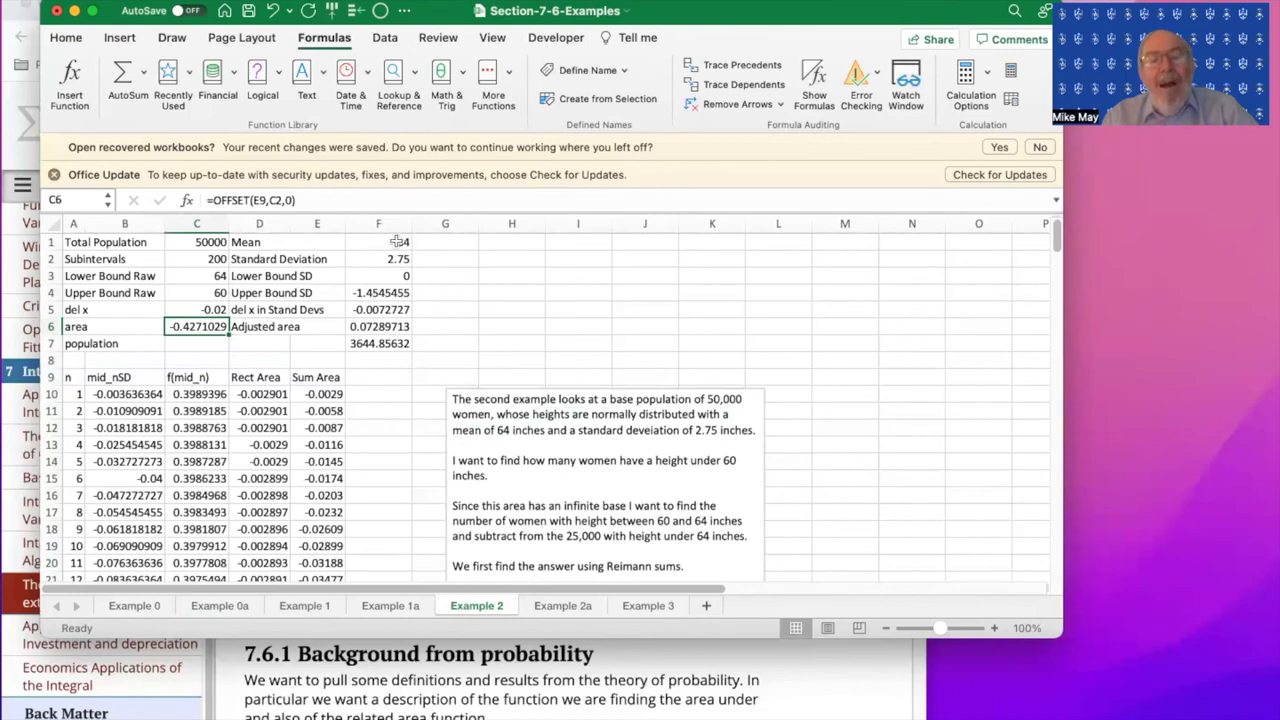
Review the adjusted area (F6) and population (F7) formulas, then return to the Example 0 sheet
{"action": "left_click", "coordinate": [392, 326]}
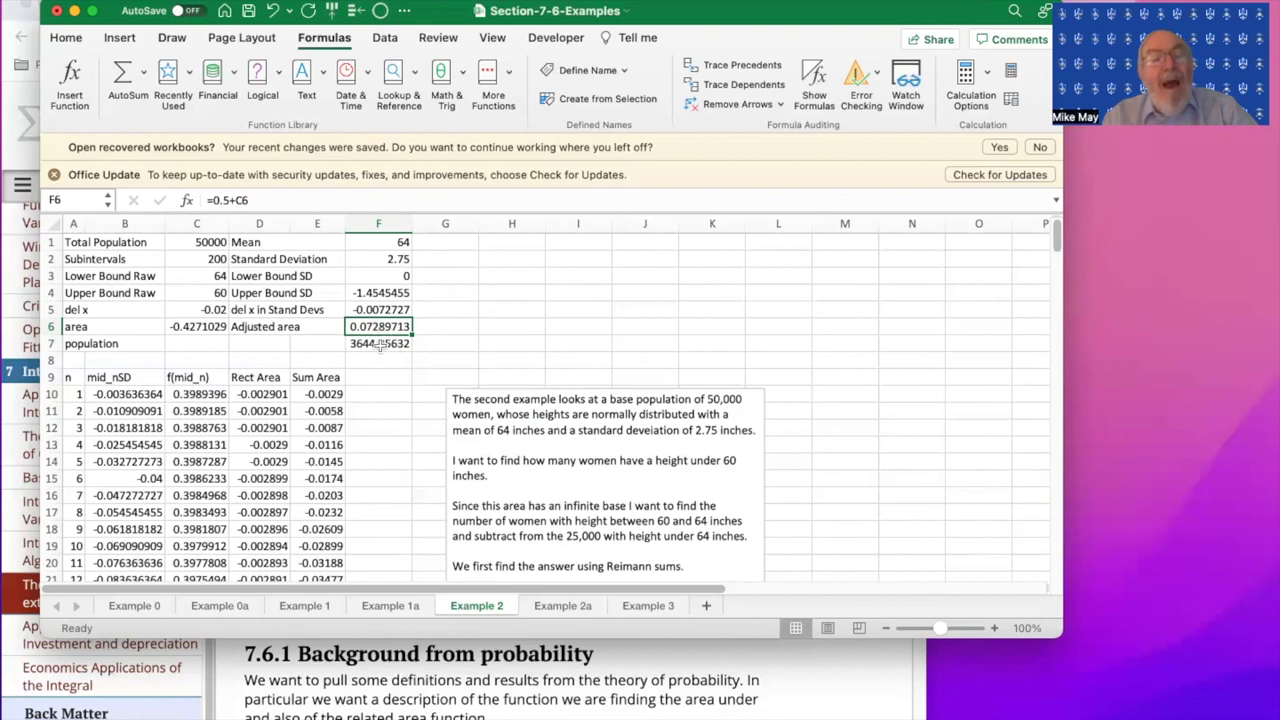
{"action": "left_click", "coordinate": [397, 343]}
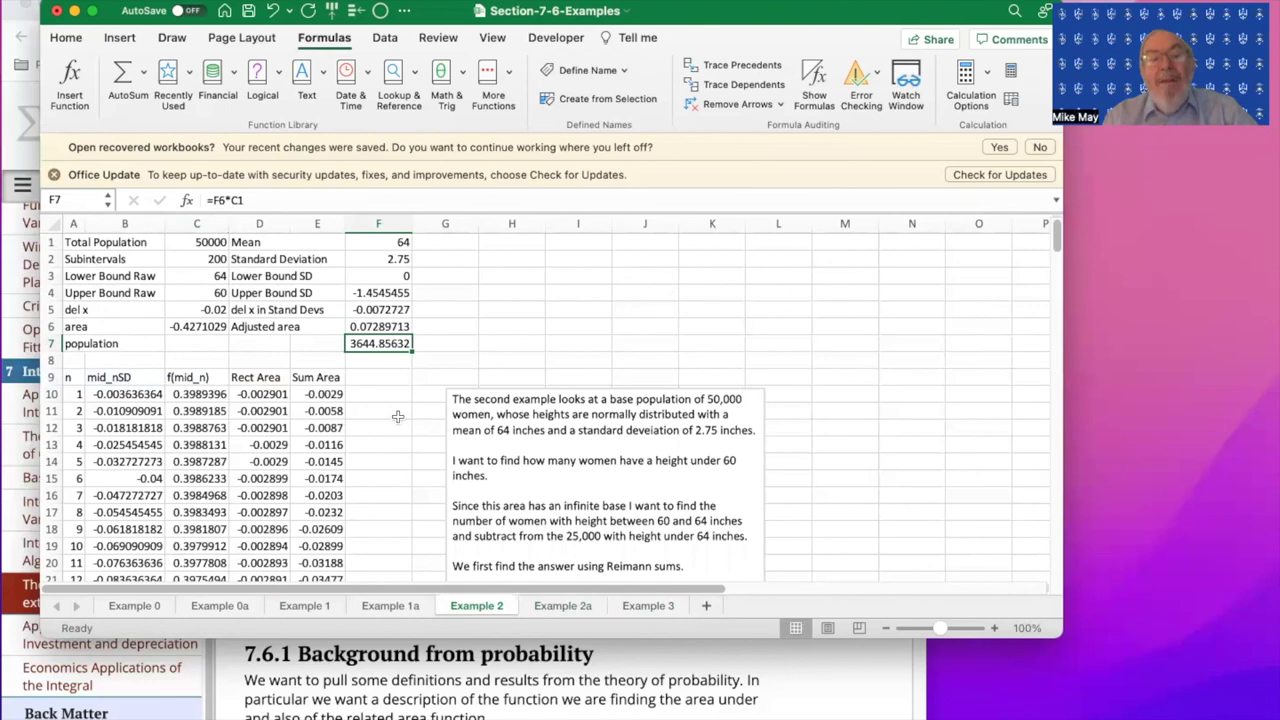
{"action": "left_click", "coordinate": [136, 606]}
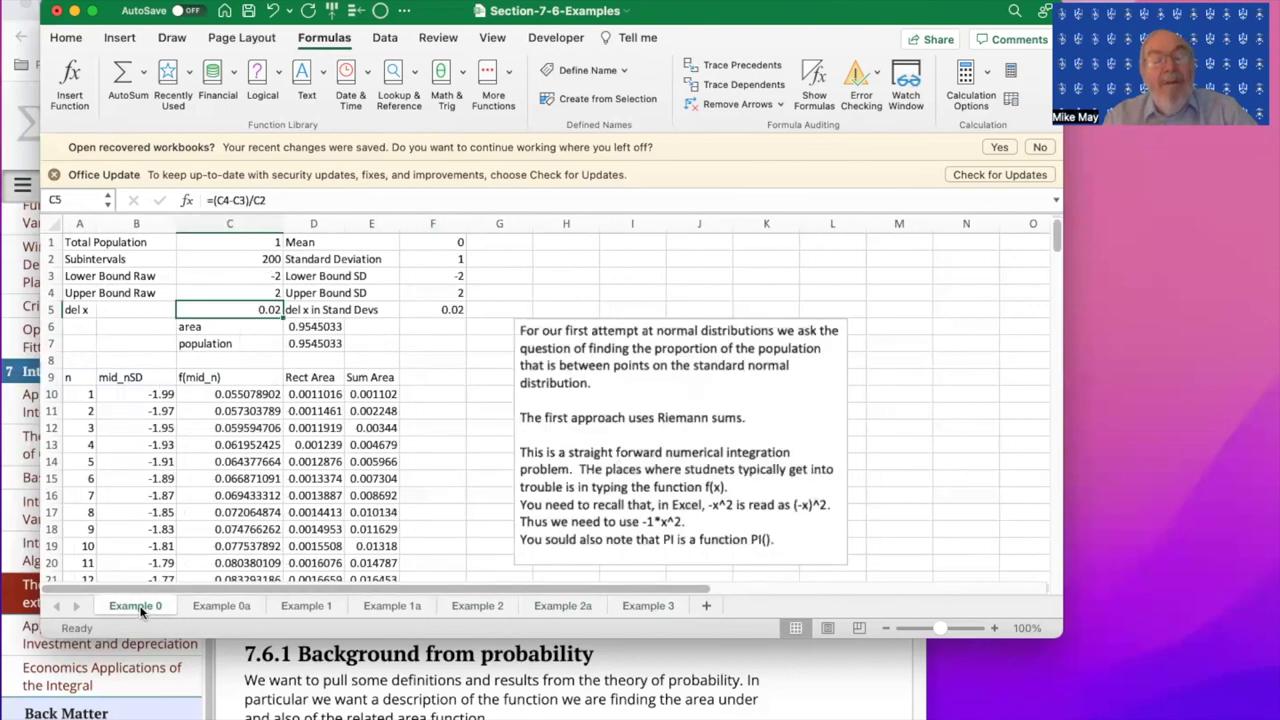
Pass through Example 0a to the Example 1 sheet showing population 25248.746 for heights 72–84
{"action": "left_click", "coordinate": [221, 606]}
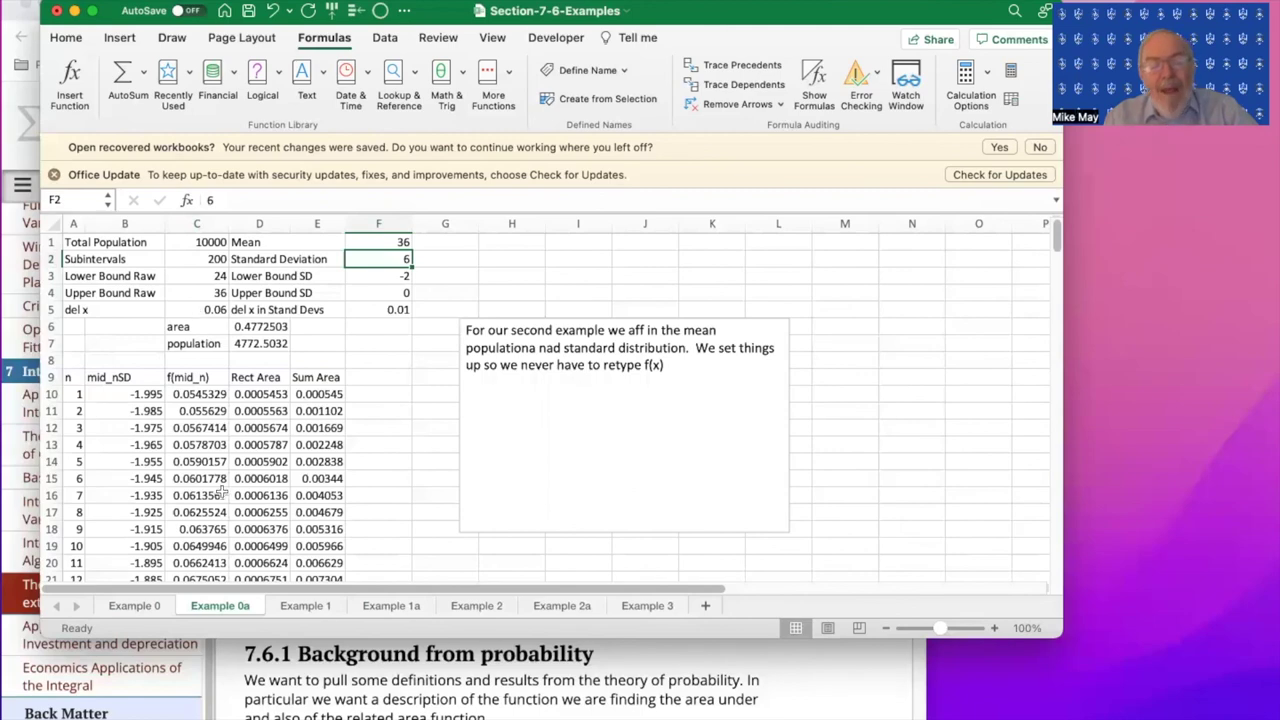
{"action": "left_click", "coordinate": [289, 604]}
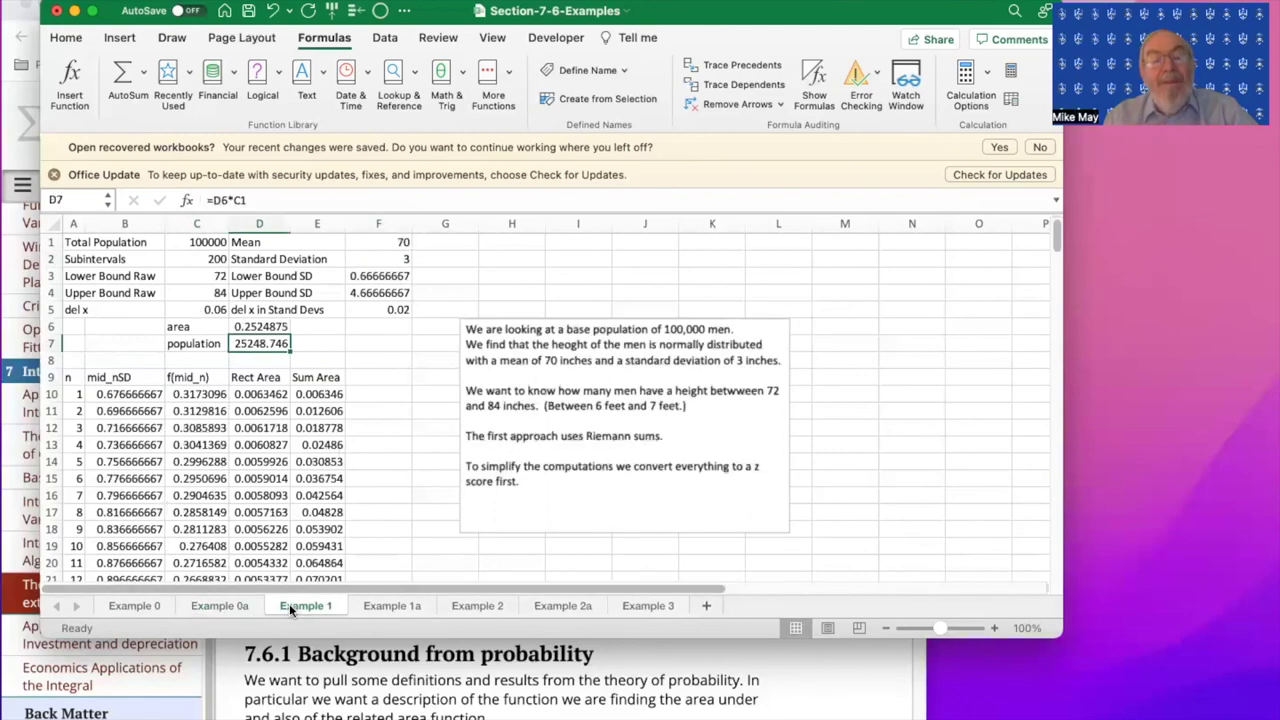